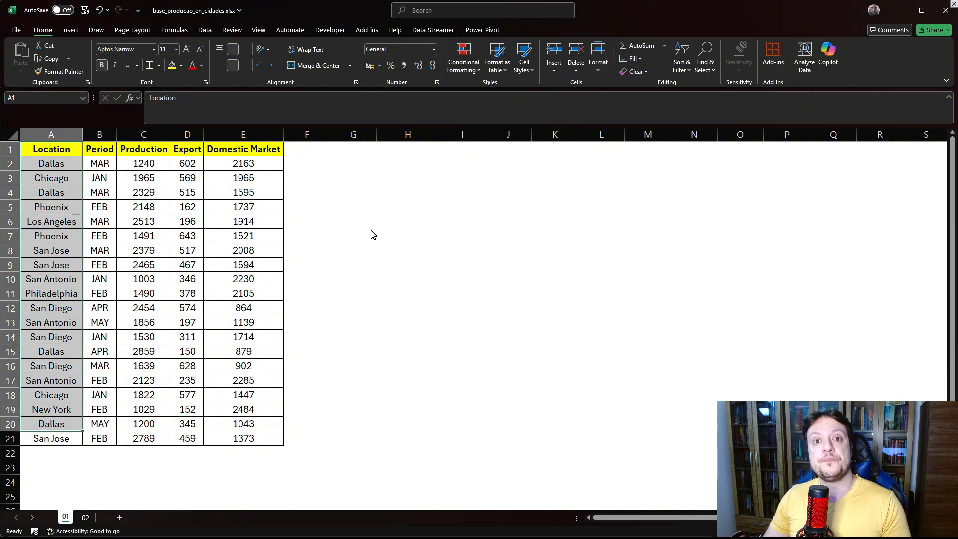
- Enter a UNIQUE formula in G4 that lists the distinct locations from A2:A21
{"action": "left_click", "coordinate": [375, 194]}
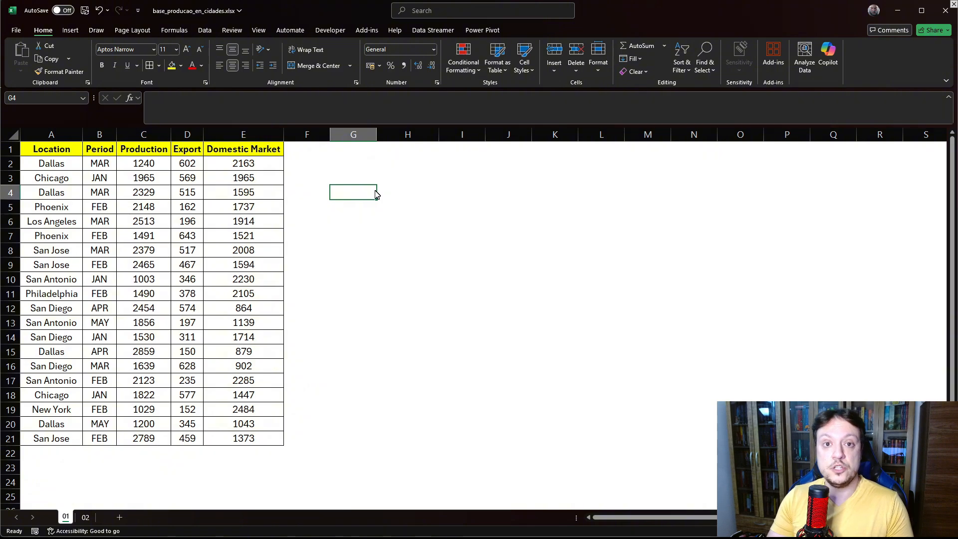
{"action": "type", "text": "="}
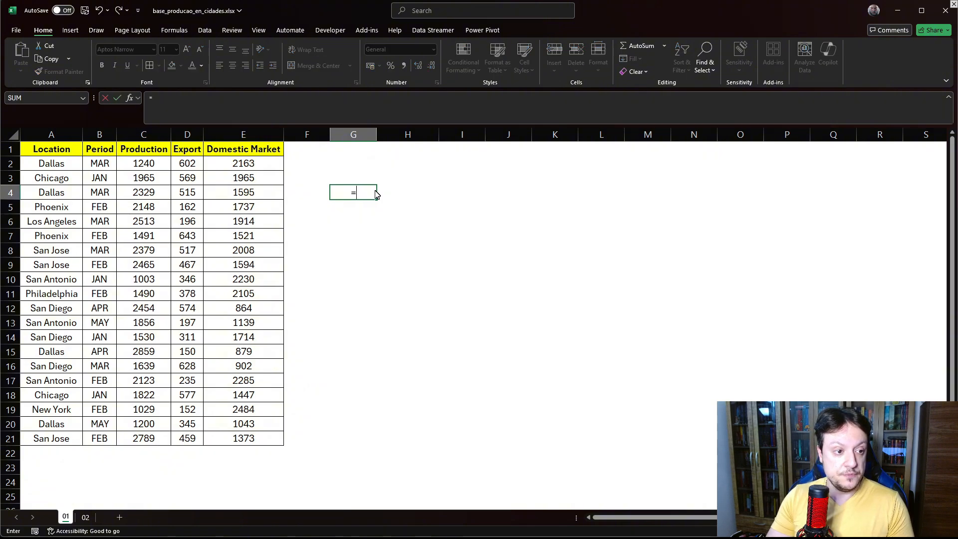
{"action": "type", "text": "uni"}
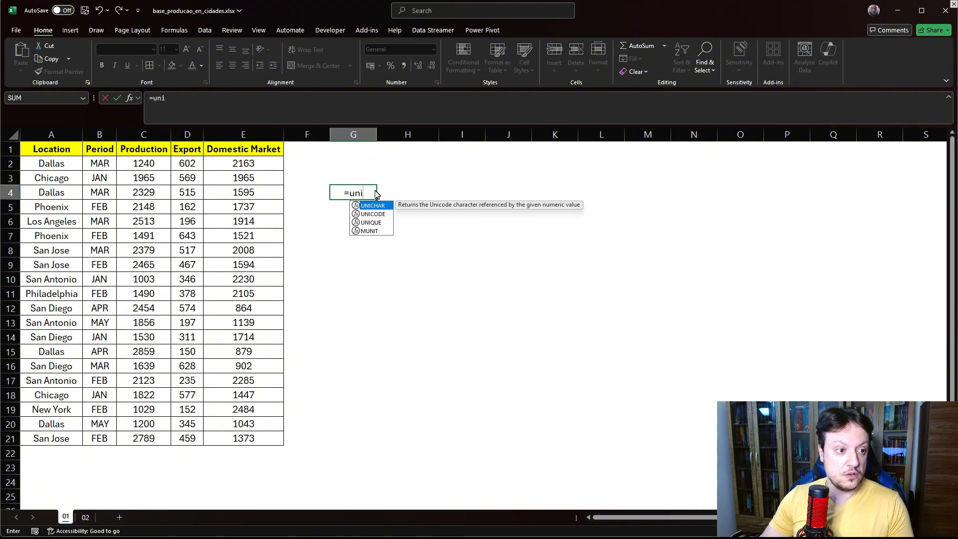
{"action": "double_click", "coordinate": [372, 222]}
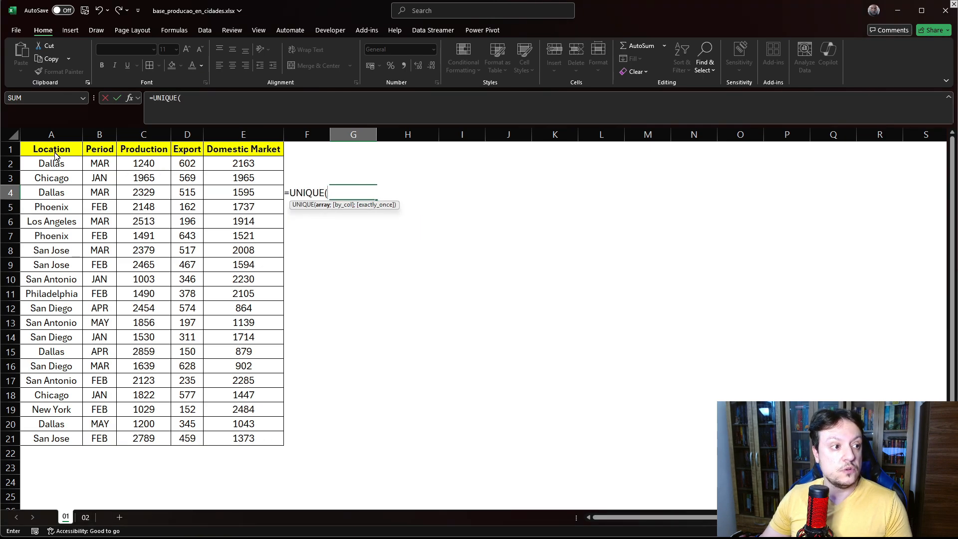
{"action": "left_click_drag", "start_coordinate": [64, 157], "coordinate": [57, 440]}
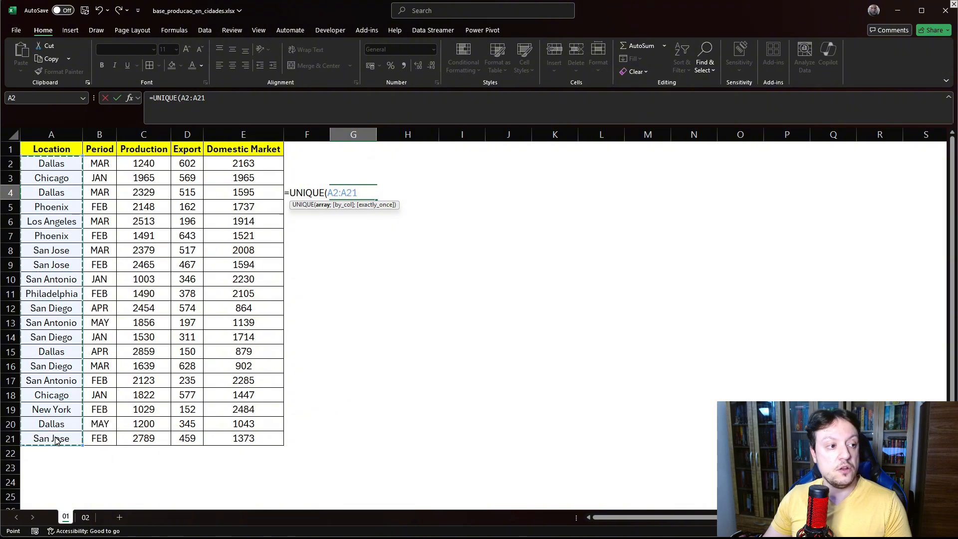
{"action": "key", "text": "Return"}
{"action": "left_click", "coordinate": [434, 352]}
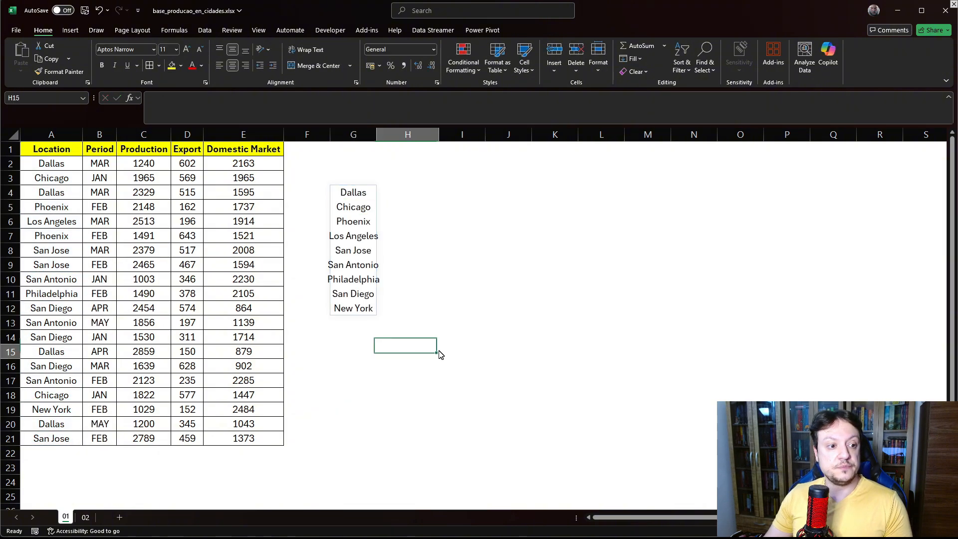
- Autofit column G to fit the spilled list of cities
{"action": "left_click", "coordinate": [354, 193]}
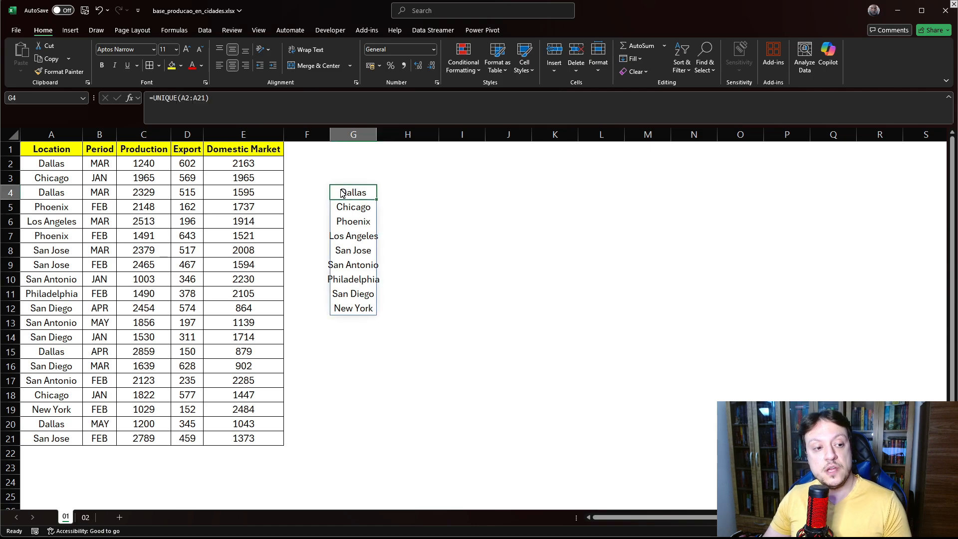
{"action": "double_click", "coordinate": [378, 134]}
{"action": "left_click_drag", "start_coordinate": [359, 193], "coordinate": [362, 310]}
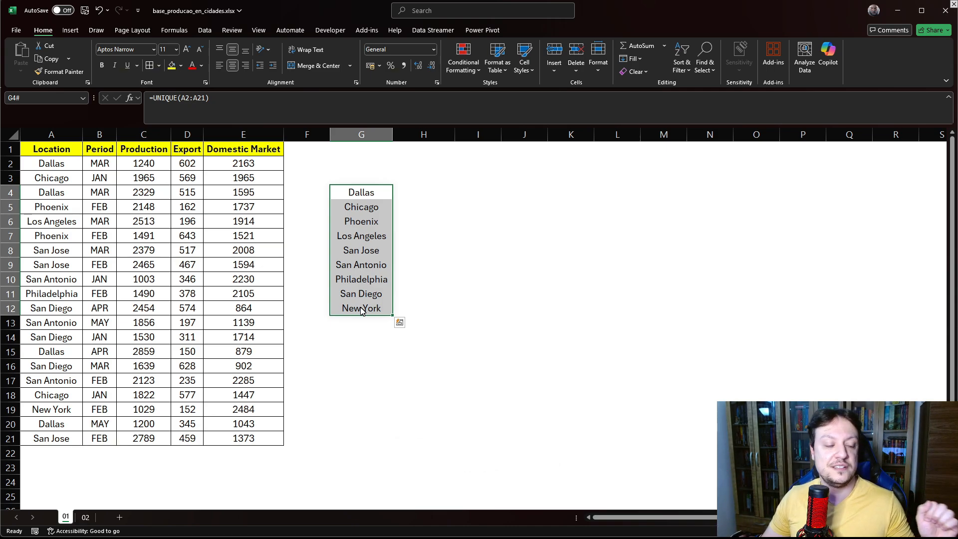
{"action": "left_click", "coordinate": [413, 254]}
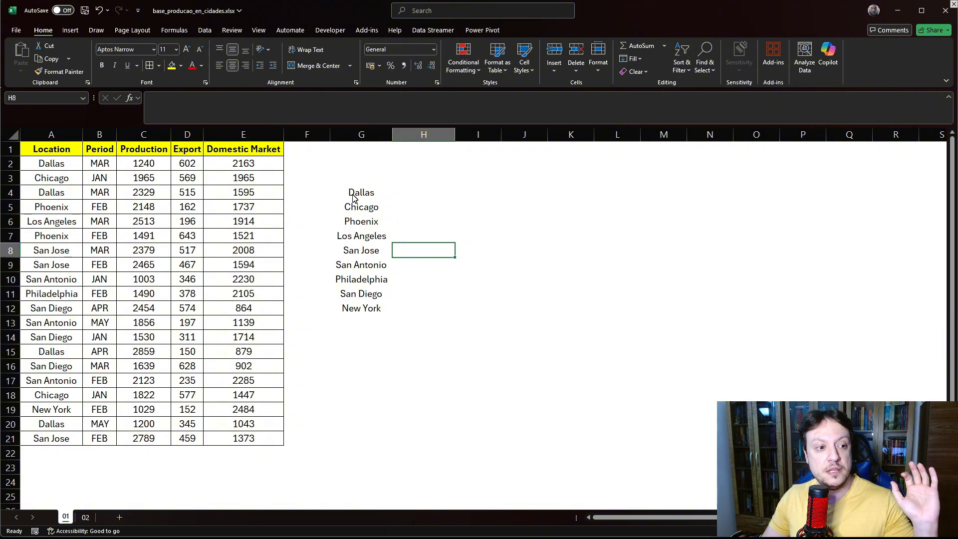
- Count the spilled unique city list in H4 with a COUNTA formula referencing G4#
{"action": "left_click_drag", "start_coordinate": [354, 194], "coordinate": [359, 310]}
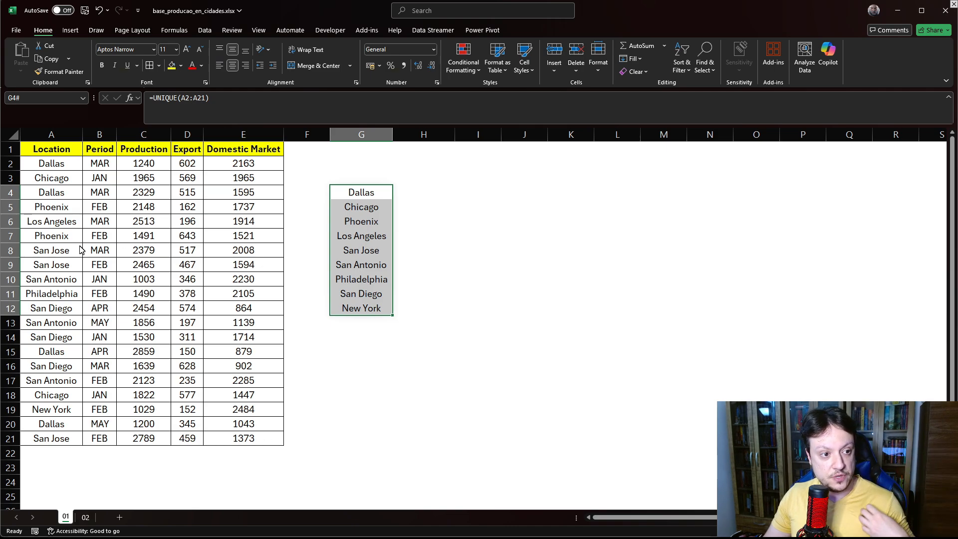
{"action": "left_click", "coordinate": [437, 198]}
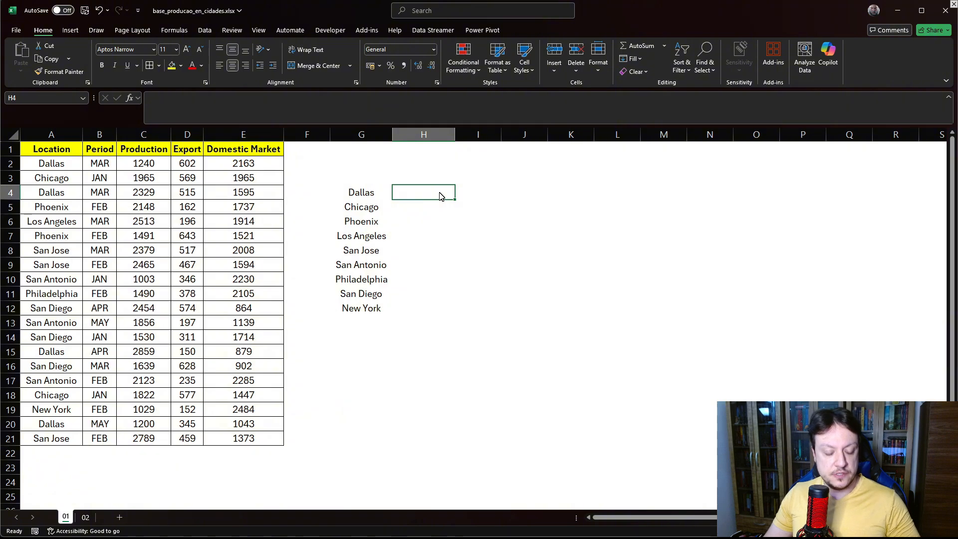
{"action": "type", "text": "=coun"}
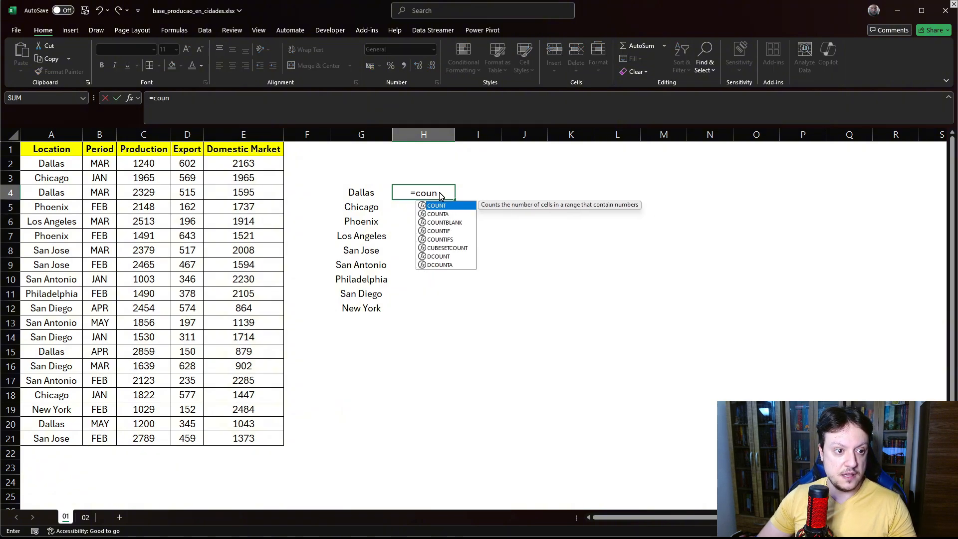
{"action": "key", "text": "Down"}
{"action": "key", "text": "Tab"}
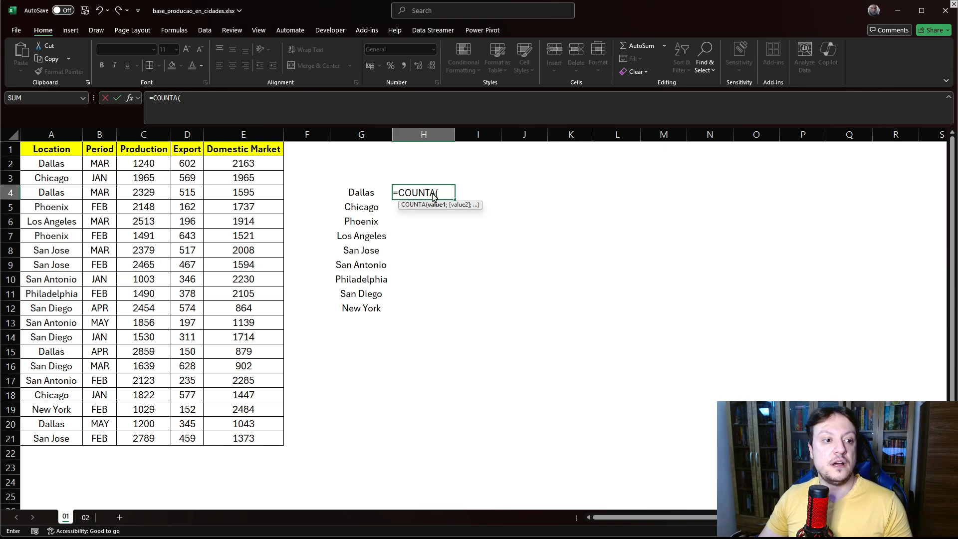
{"action": "left_click", "coordinate": [361, 200]}
{"action": "left_click_drag", "start_coordinate": [360, 201], "coordinate": [360, 306]}
{"action": "key", "text": "Return"}
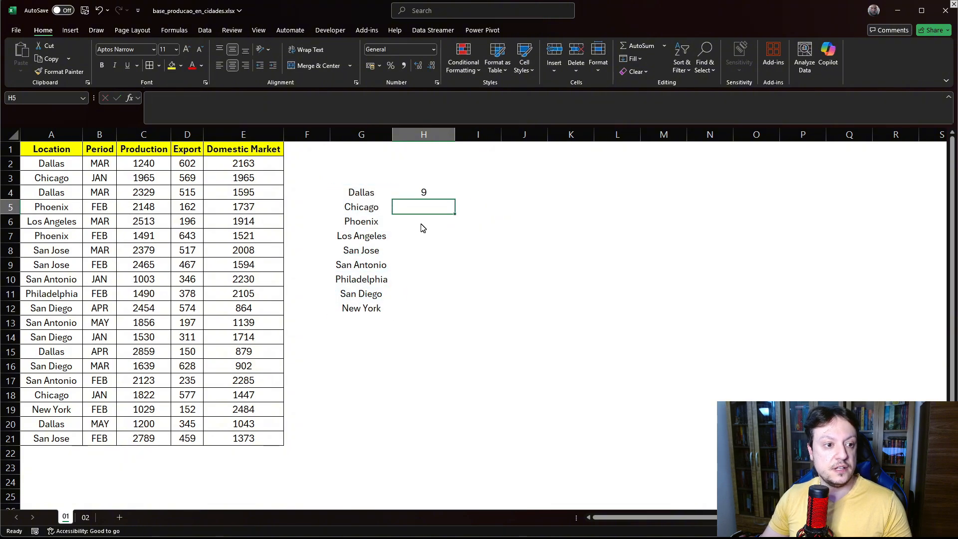
- Open the H4 formula to inspect its spill-range reference
{"action": "left_click", "coordinate": [424, 195]}
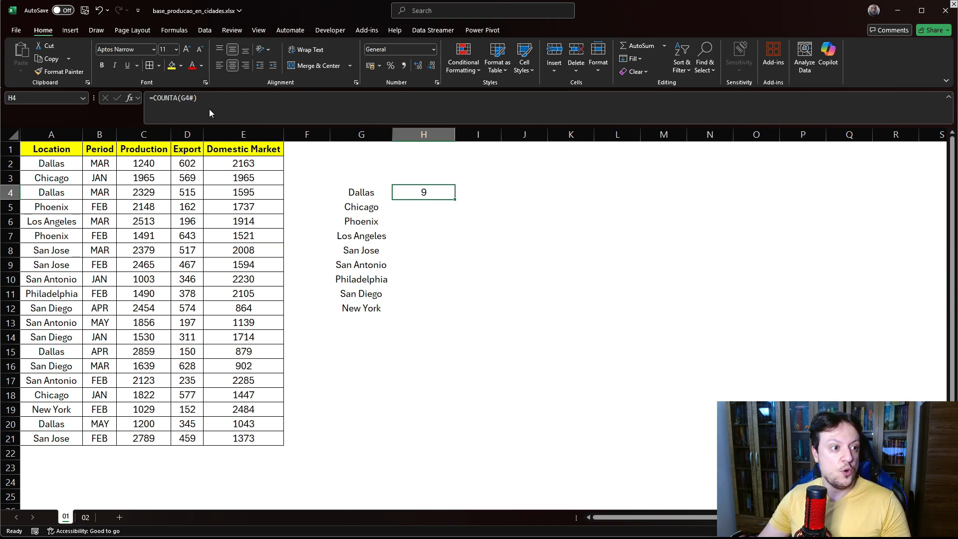
{"action": "double_click", "coordinate": [425, 197]}
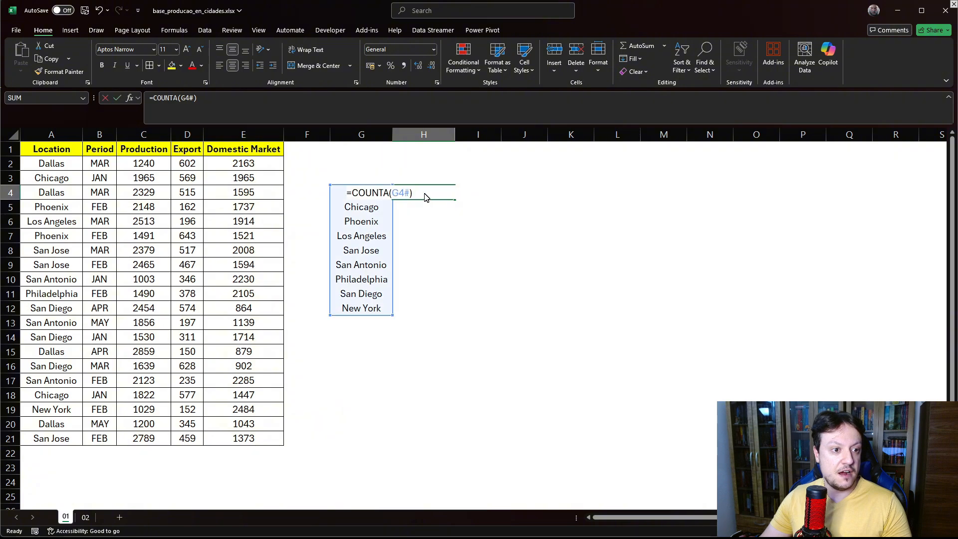
{"action": "left_click_drag", "start_coordinate": [405, 194], "coordinate": [409, 194]}
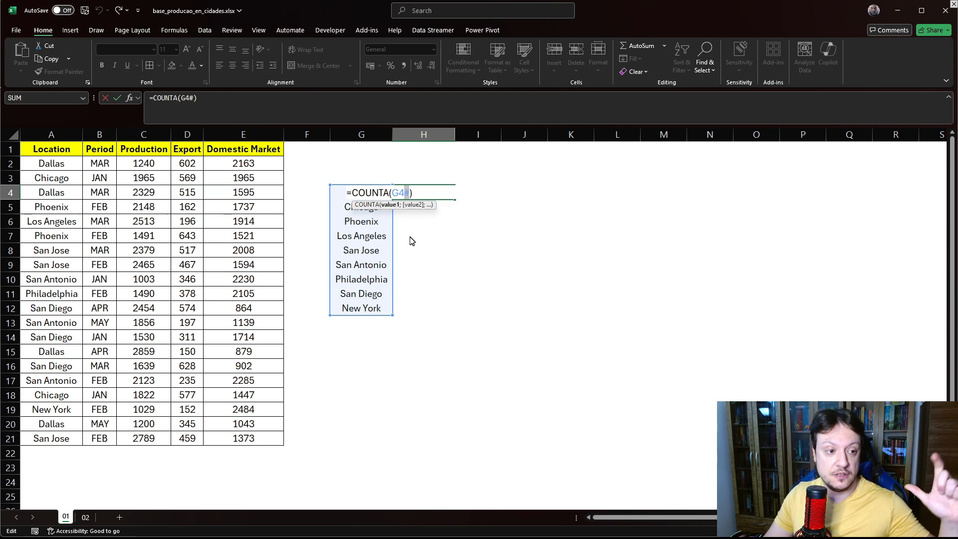
{"action": "left_click", "coordinate": [418, 254]}
{"action": "left_click", "coordinate": [425, 211]}
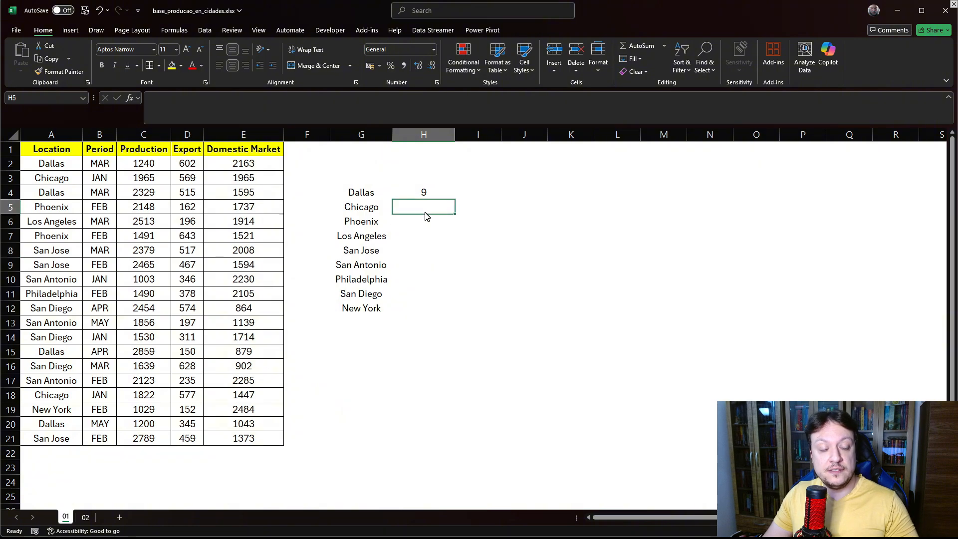
- Change the location in A21 to San Francisco
{"action": "left_click", "coordinate": [49, 442]}
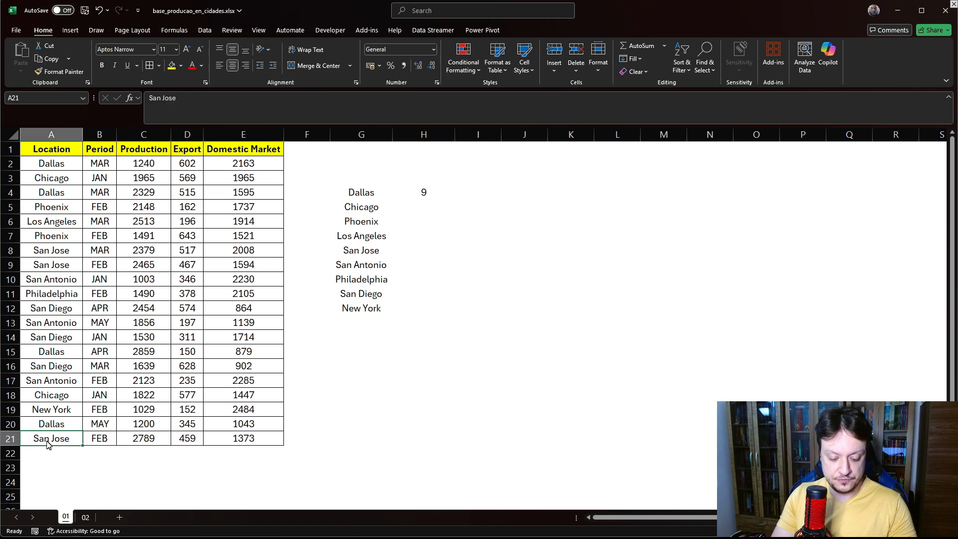
{"action": "type", "text": "San"}
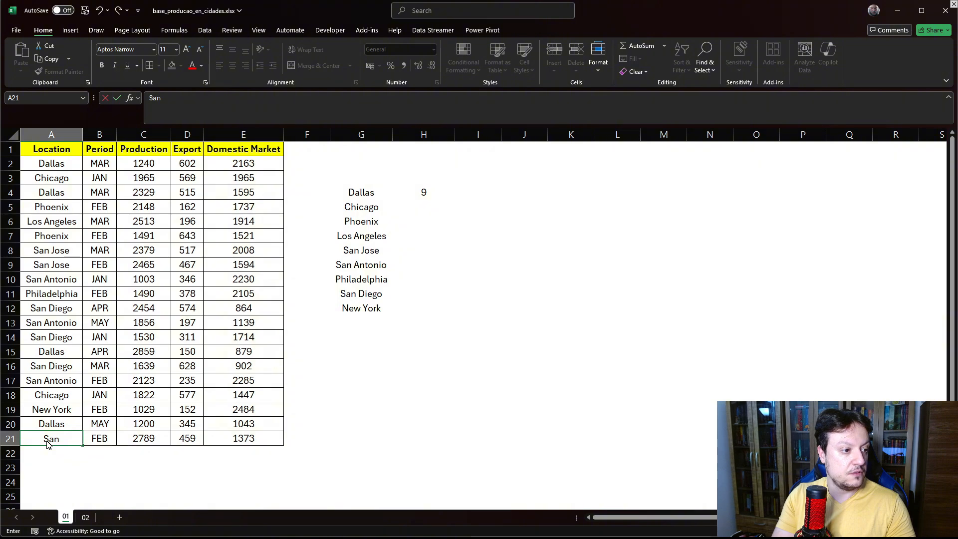
{"action": "type", "text": " Francisco"}
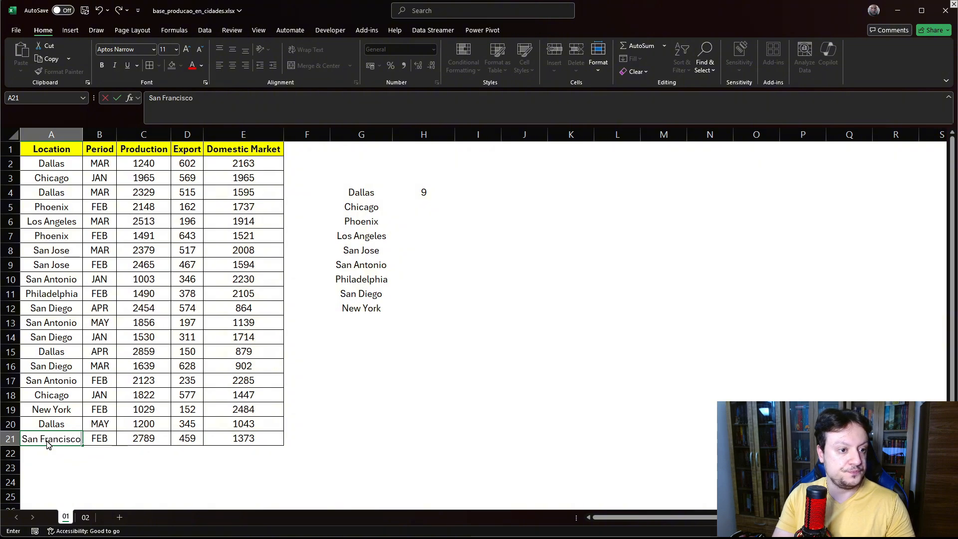
{"action": "key", "text": "Return"}
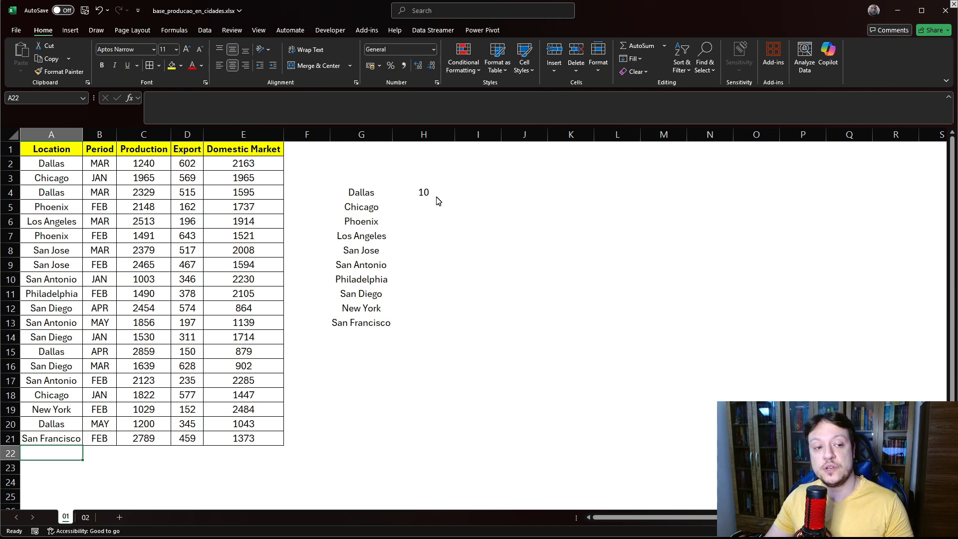
- Review the H4 COUNTA formula in the formula bar
{"action": "left_click", "coordinate": [423, 193]}
{"action": "left_click", "coordinate": [189, 99]}
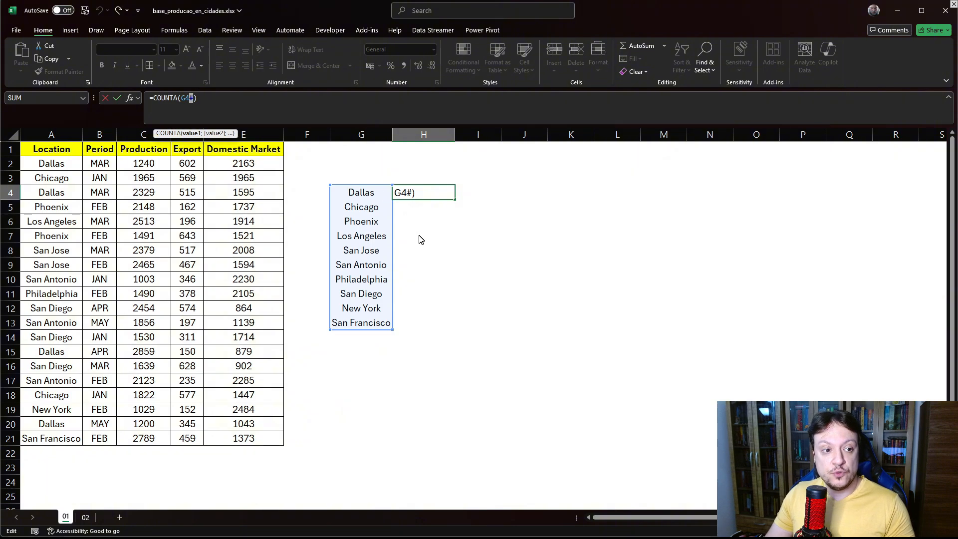
{"action": "left_click", "coordinate": [674, 365]}
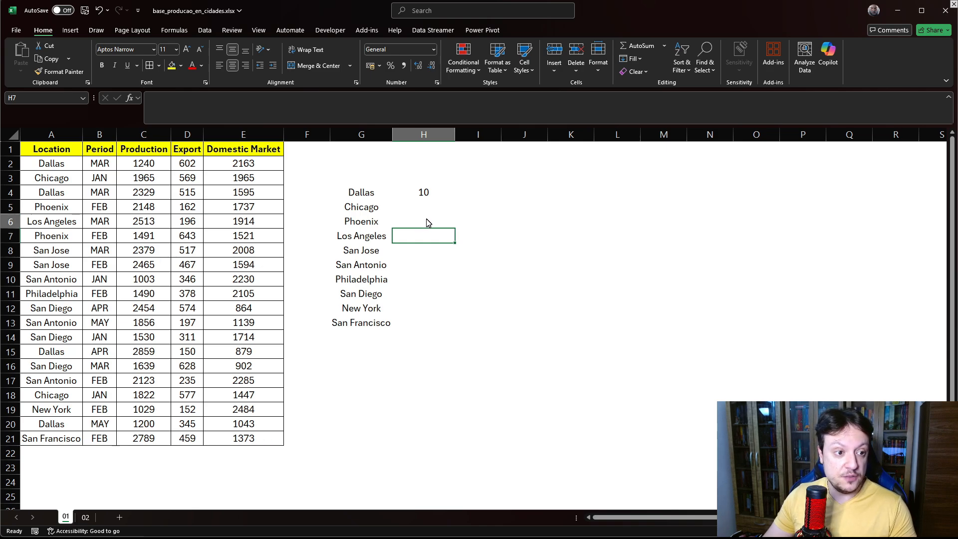
- Enter a COUNTA formula in H6 that counts the fixed range G4:G13
{"action": "double_click", "coordinate": [427, 222]}
{"action": "type", "text": "=coun"}
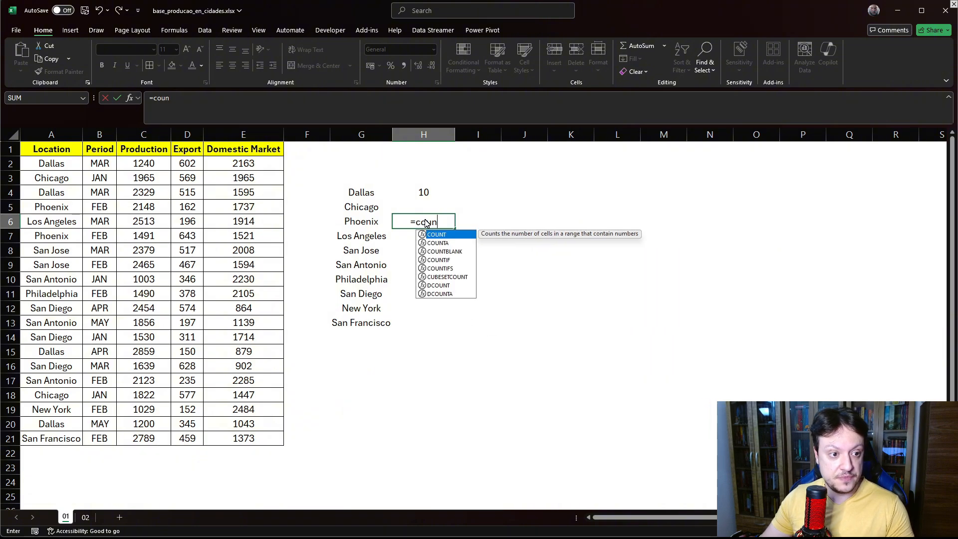
{"action": "double_click", "coordinate": [438, 243]}
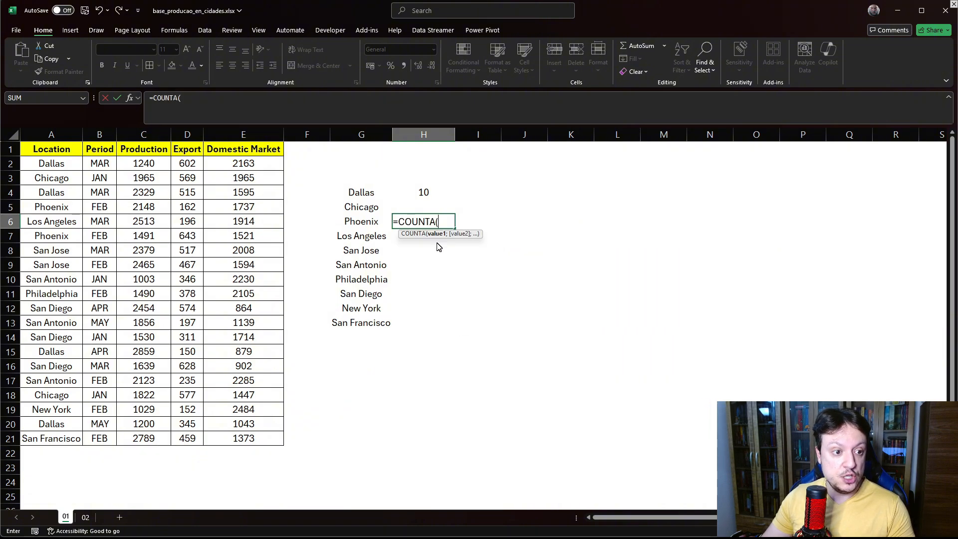
{"action": "left_click", "coordinate": [361, 197]}
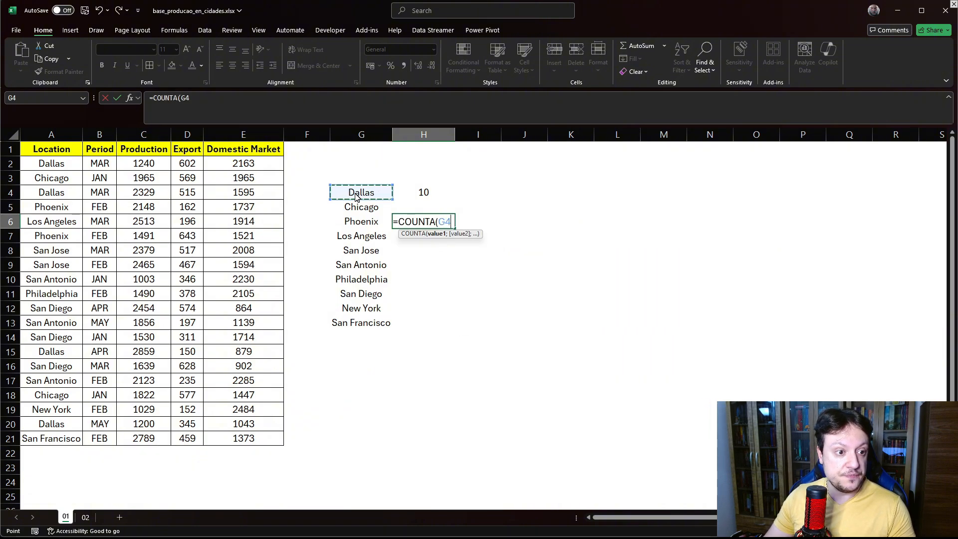
{"action": "left_click", "coordinate": [226, 99]}
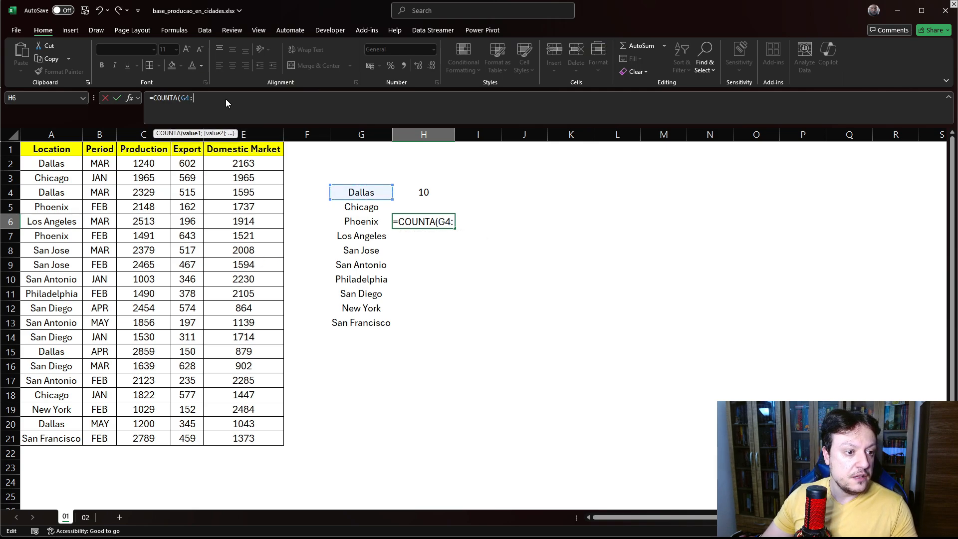
{"action": "type", "text": ":"}
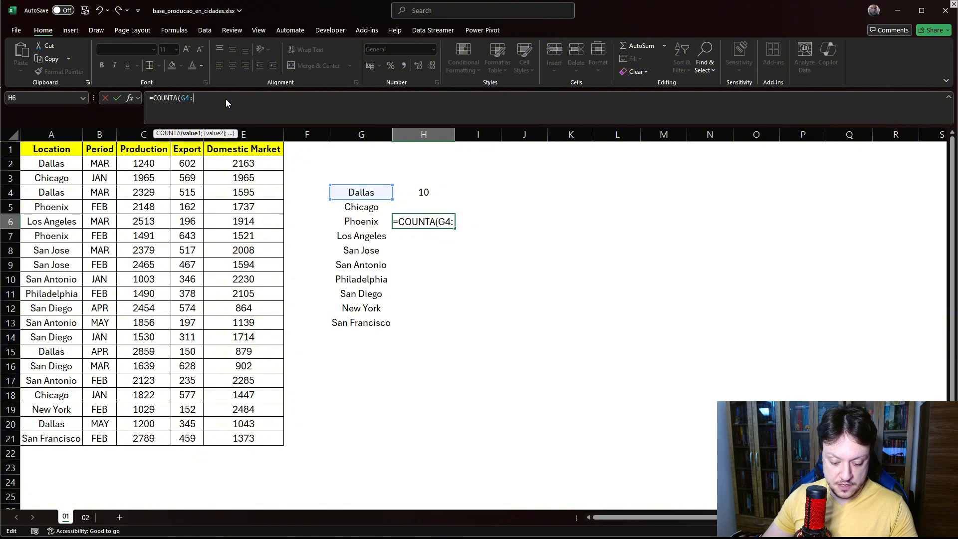
{"action": "type", "text": "g13"}
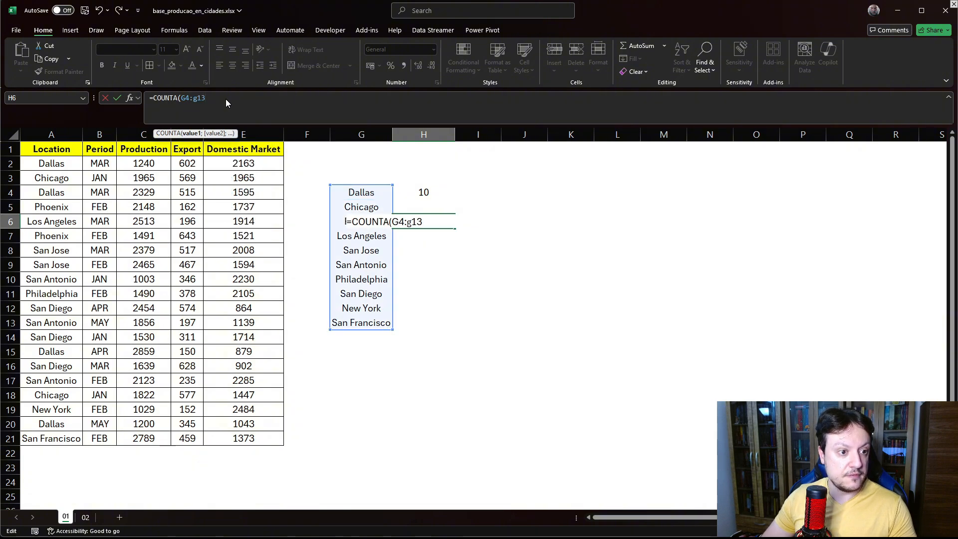
{"action": "key", "text": "Return"}
{"action": "left_click", "coordinate": [430, 222]}
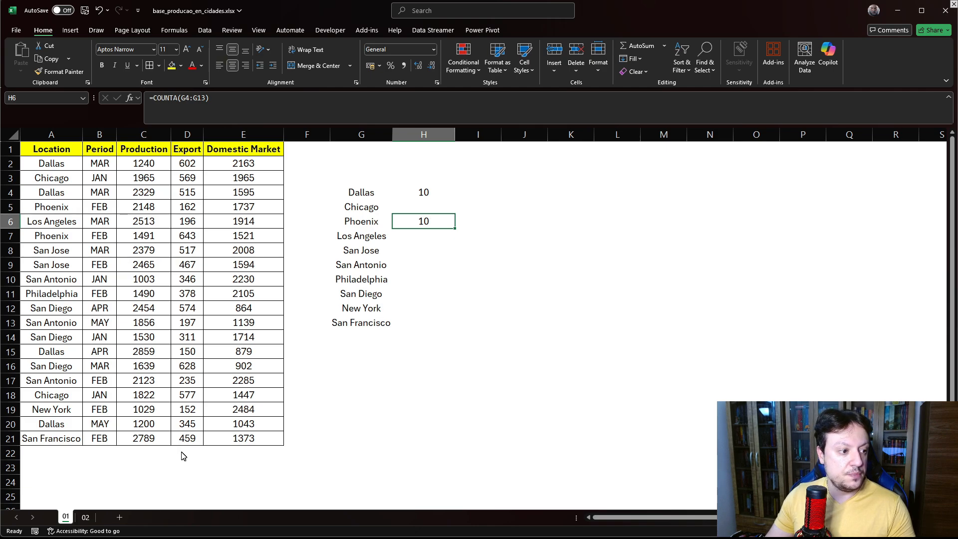
- Replace the location in A20 with Maine
{"action": "left_click", "coordinate": [49, 425]}
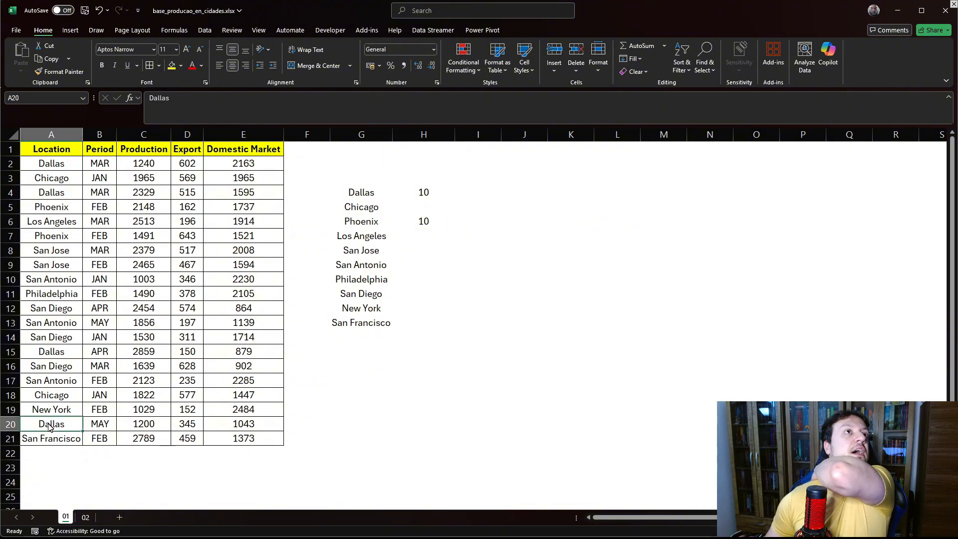
{"action": "type", "text": "M"}
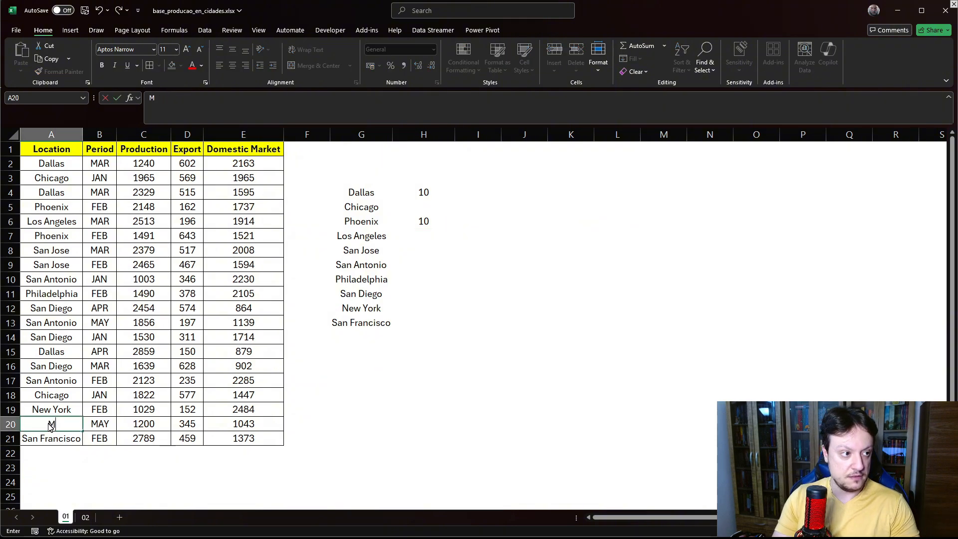
{"action": "type", "text": "anine"}
{"action": "key", "text": "BackSpace"}
{"action": "key", "text": "BackSpace"}
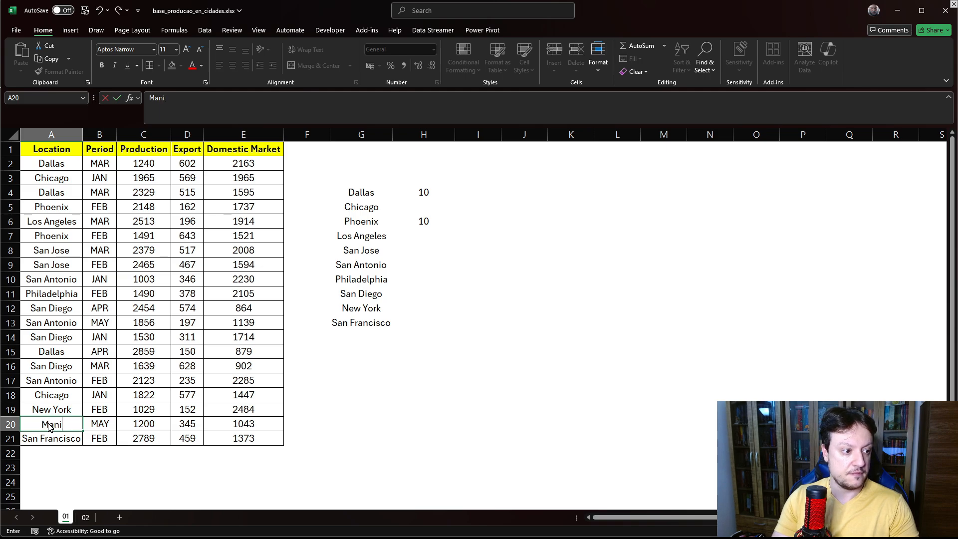
{"action": "key", "text": "BackSpace"}
{"action": "key", "text": "BackSpace"}
{"action": "type", "text": "ine"}
{"action": "key", "text": "Return"}
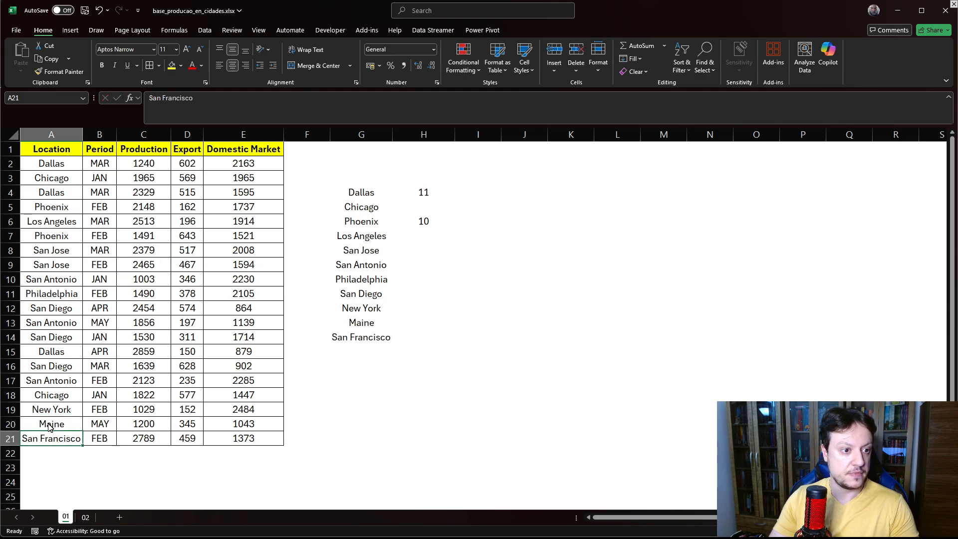
- Inspect the COUNTA formulas in H4 and H6 and the UNIQUE formula in G4
{"action": "left_click", "coordinate": [427, 194]}
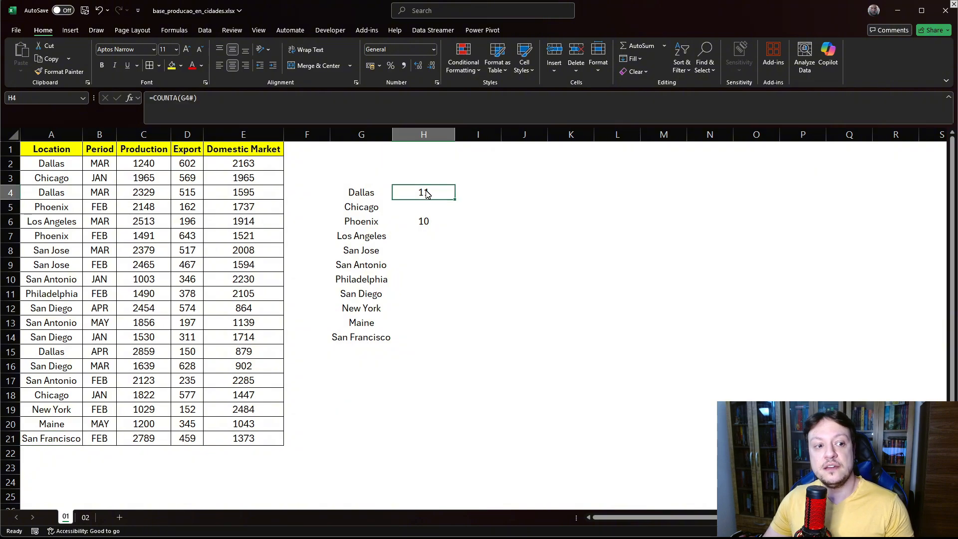
{"action": "double_click", "coordinate": [427, 194]}
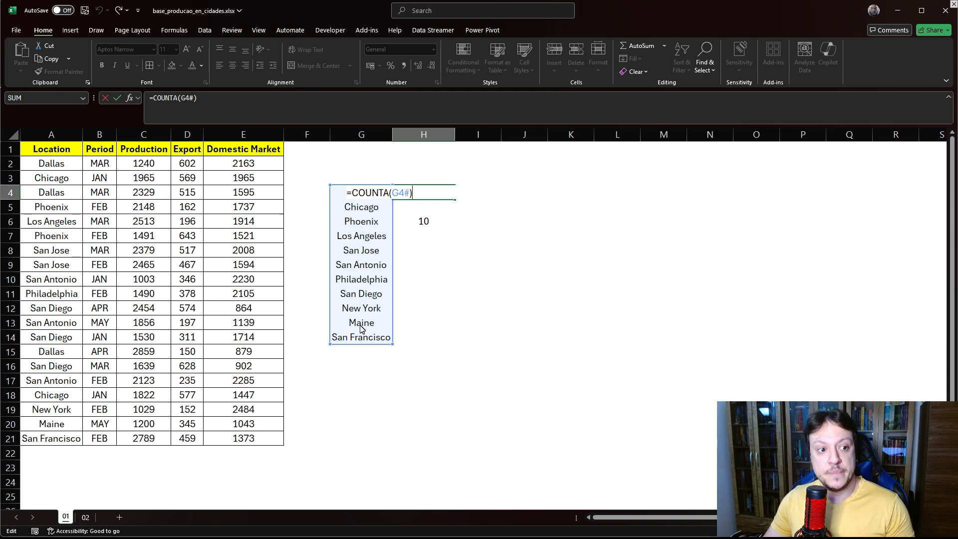
{"action": "key", "text": "Return"}
{"action": "double_click", "coordinate": [423, 221]}
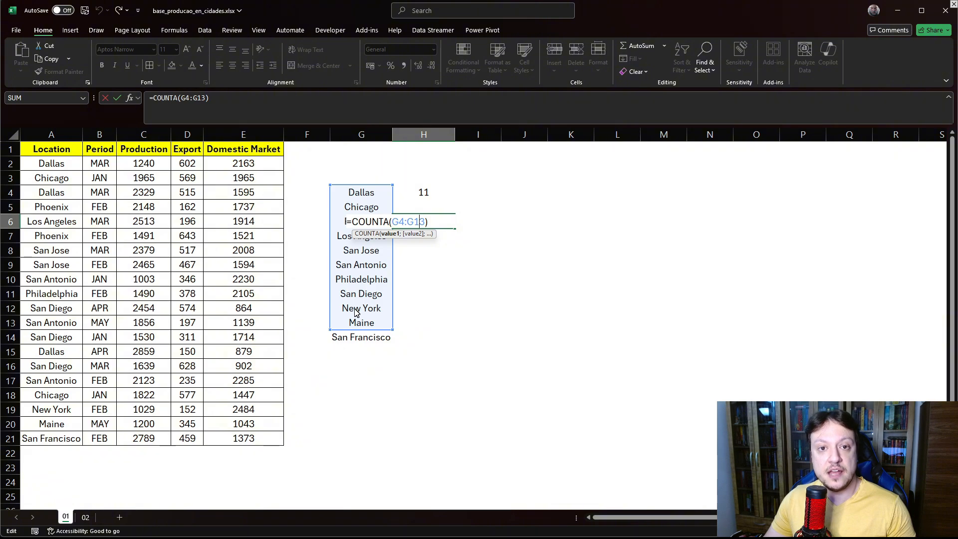
{"action": "key", "text": "Return"}
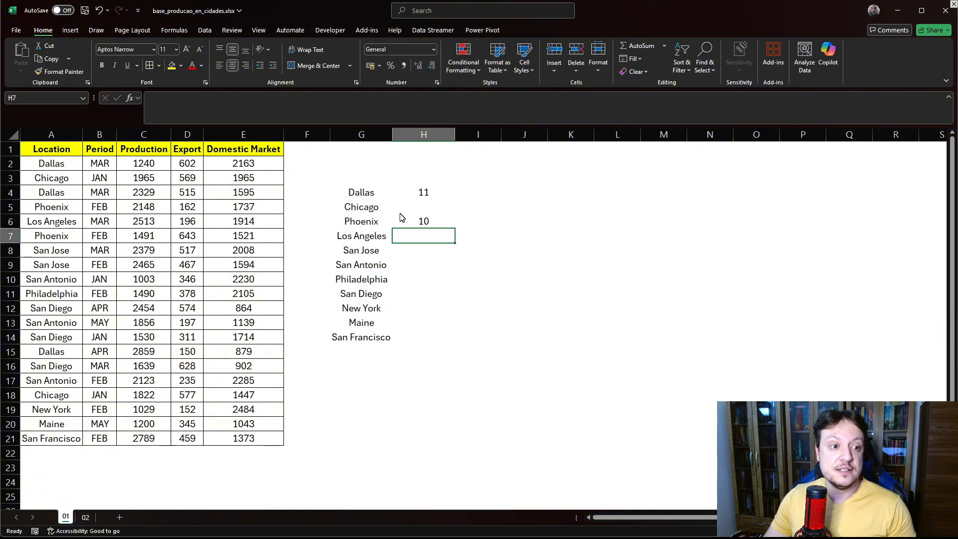
{"action": "double_click", "coordinate": [424, 192]}
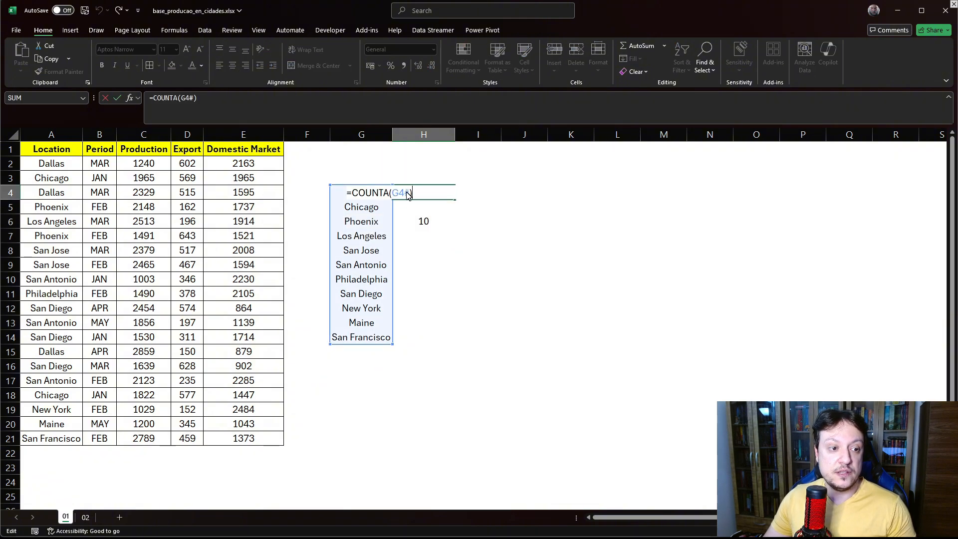
{"action": "left_click", "coordinate": [478, 323]}
{"action": "left_click", "coordinate": [353, 196]}
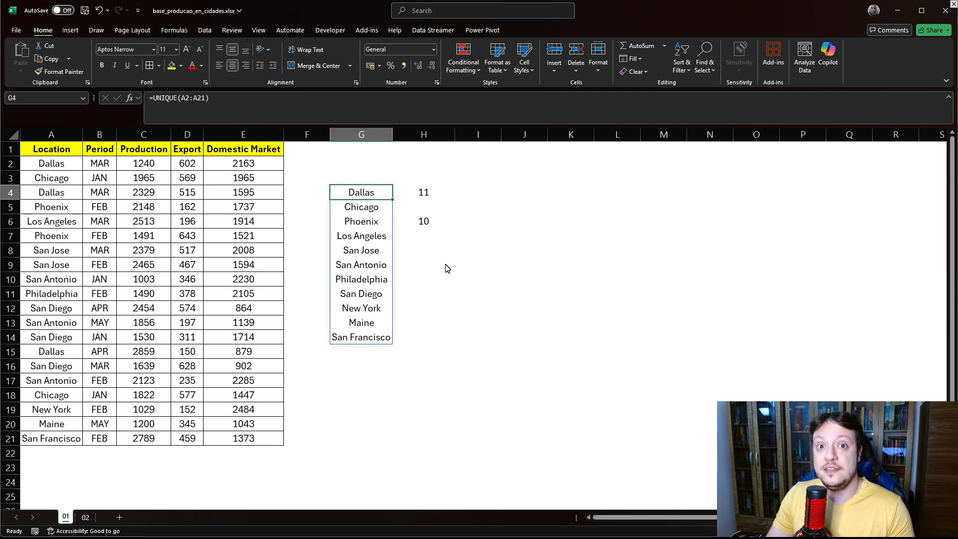
- Enter a UNIQUE formula in J3 that lists the distinct periods from B2:B21
{"action": "left_click", "coordinate": [763, 225]}
{"action": "left_click", "coordinate": [504, 184]}
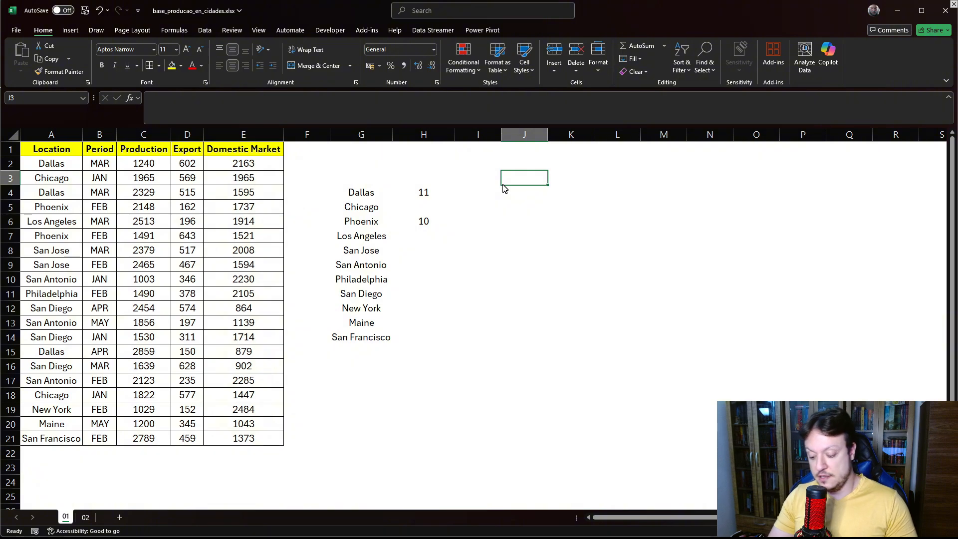
{"action": "type", "text": "=uni"}
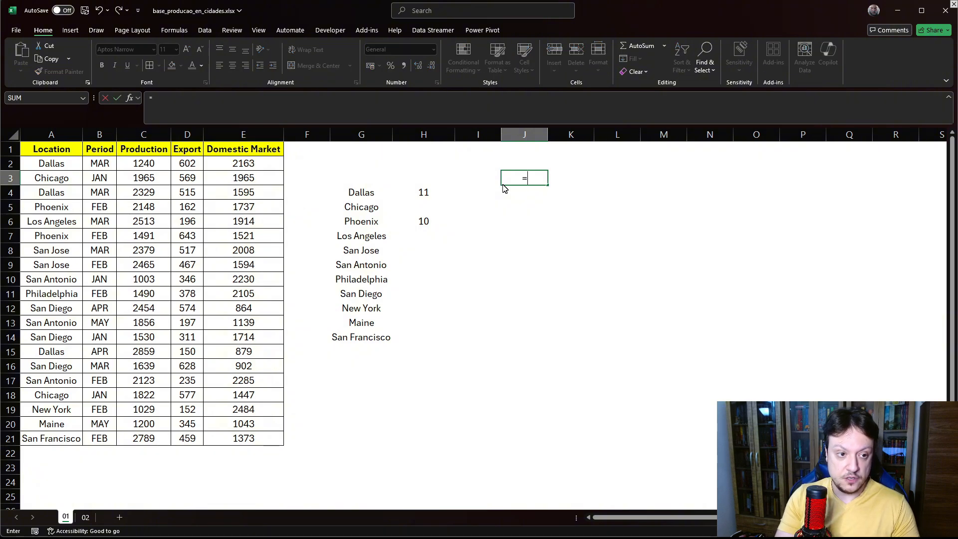
{"action": "key", "text": "Down"}
{"action": "key", "text": "Down"}
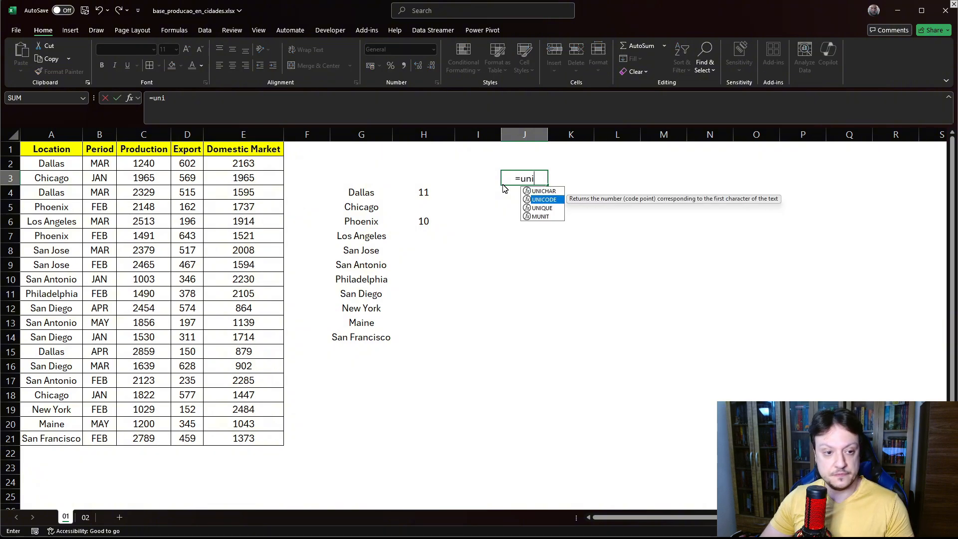
{"action": "key", "text": "Tab"}
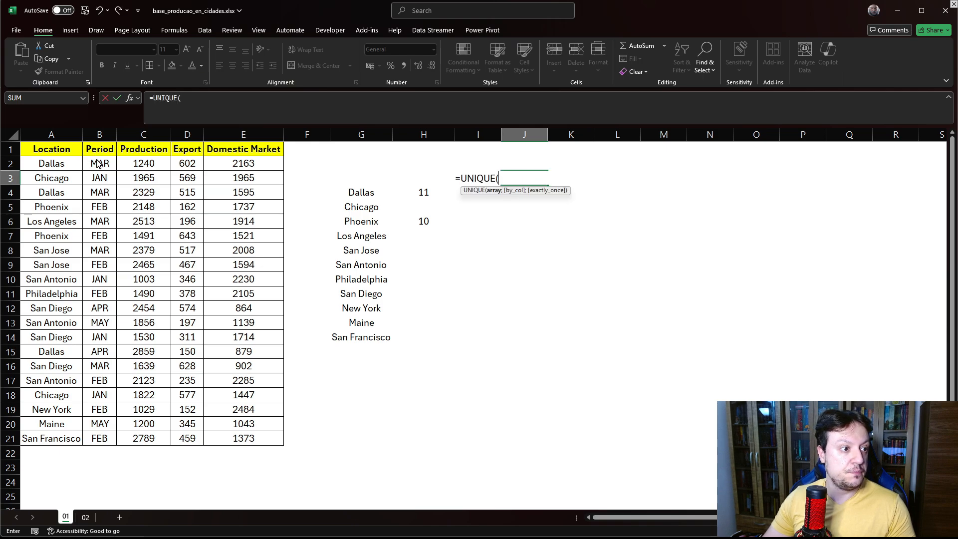
{"action": "left_click_drag", "start_coordinate": [98, 163], "coordinate": [91, 439]}
{"action": "key", "text": "Return"}
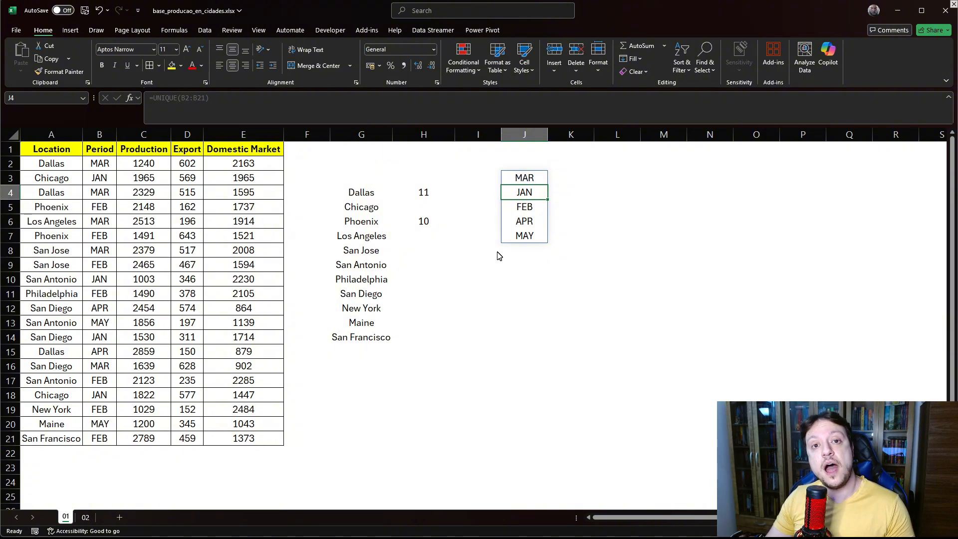
- Add a List data validation to K3 using the spill reference =$J$3# as its source
{"action": "left_click", "coordinate": [583, 179]}
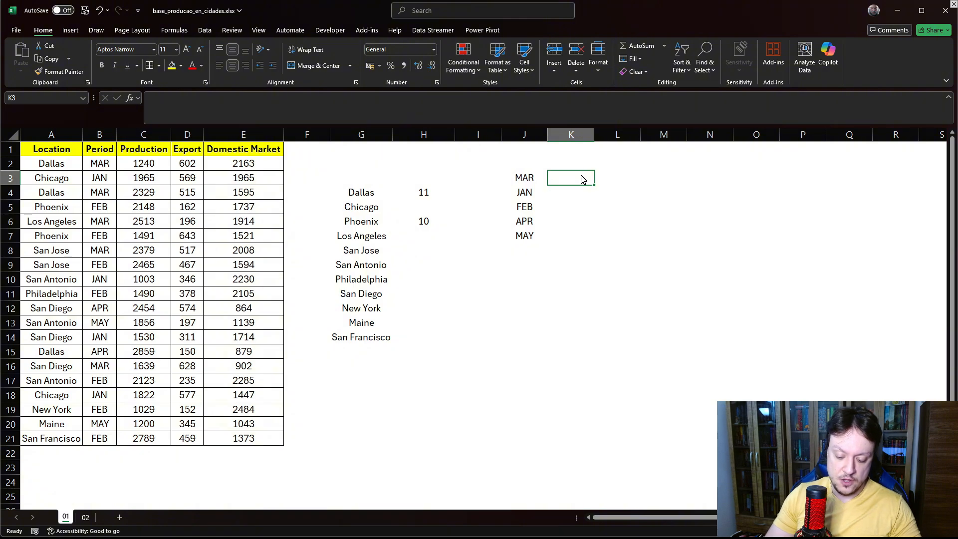
{"action": "left_click", "coordinate": [205, 30]}
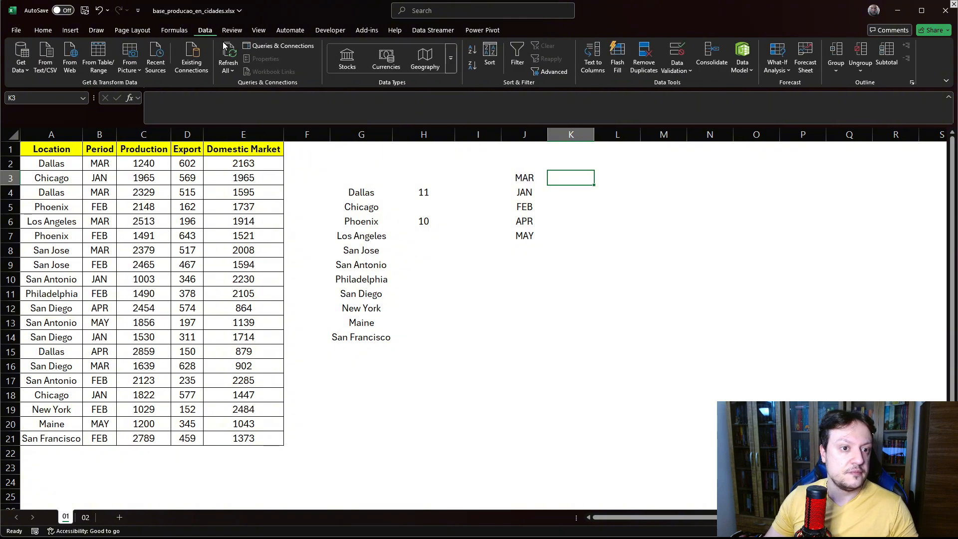
{"action": "left_click", "coordinate": [674, 70]}
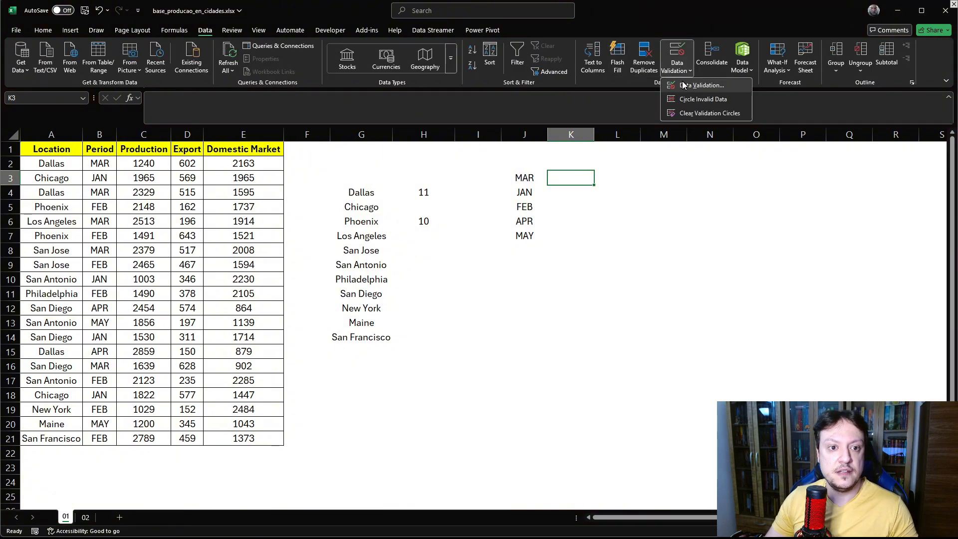
{"action": "left_click", "coordinate": [683, 86]}
{"action": "left_click", "coordinate": [667, 185]}
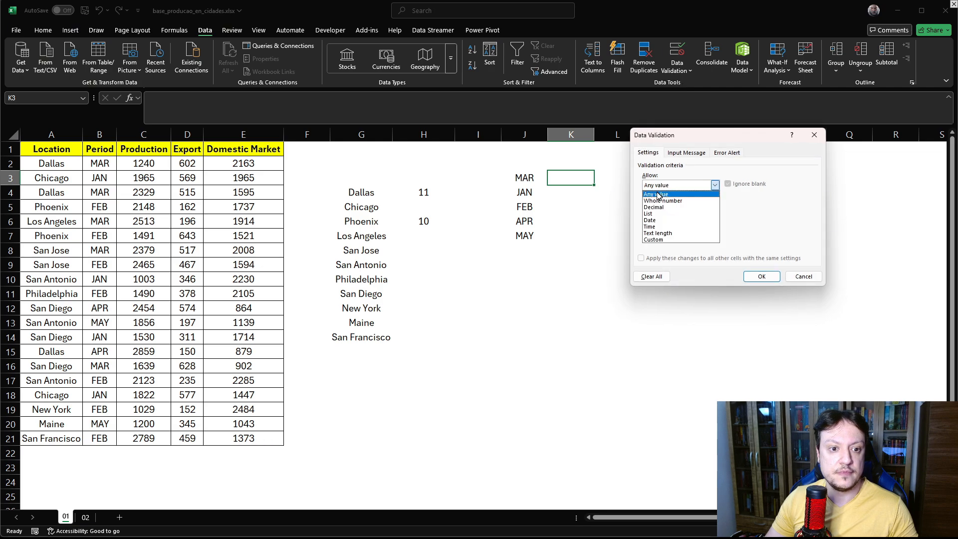
{"action": "left_click", "coordinate": [652, 218]}
{"action": "left_click", "coordinate": [654, 226]}
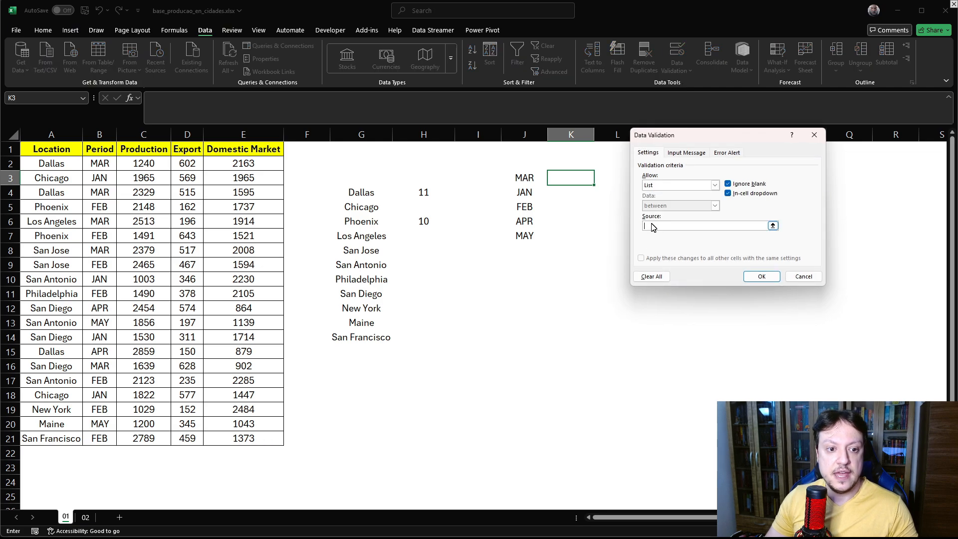
{"action": "left_click", "coordinate": [524, 180]}
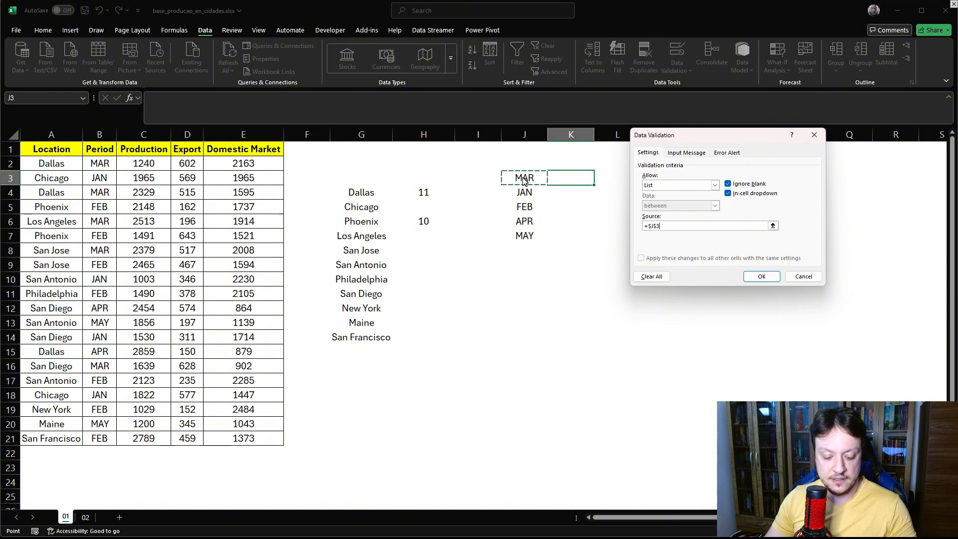
{"action": "type", "text": "#"}
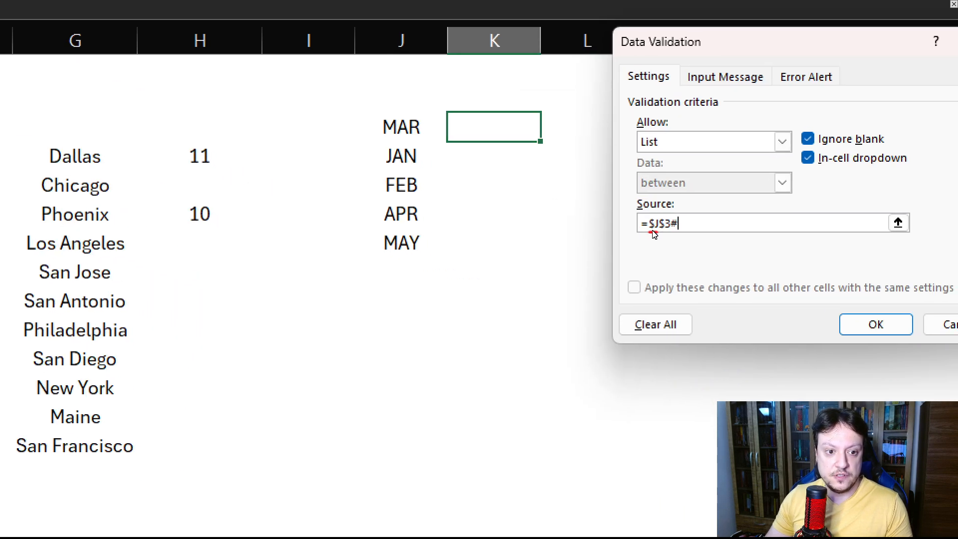
{"action": "mouse_move", "coordinate": [650, 232]}
{"action": "left_mouse_down"}
{"action": "mouse_move", "coordinate": [668, 232]}
{"action": "mouse_move", "coordinate": [675, 207]}
{"action": "mouse_move", "coordinate": [670, 234]}
{"action": "left_mouse_up"}
{"action": "key", "text": "Escape"}
{"action": "left_click", "coordinate": [754, 277]}
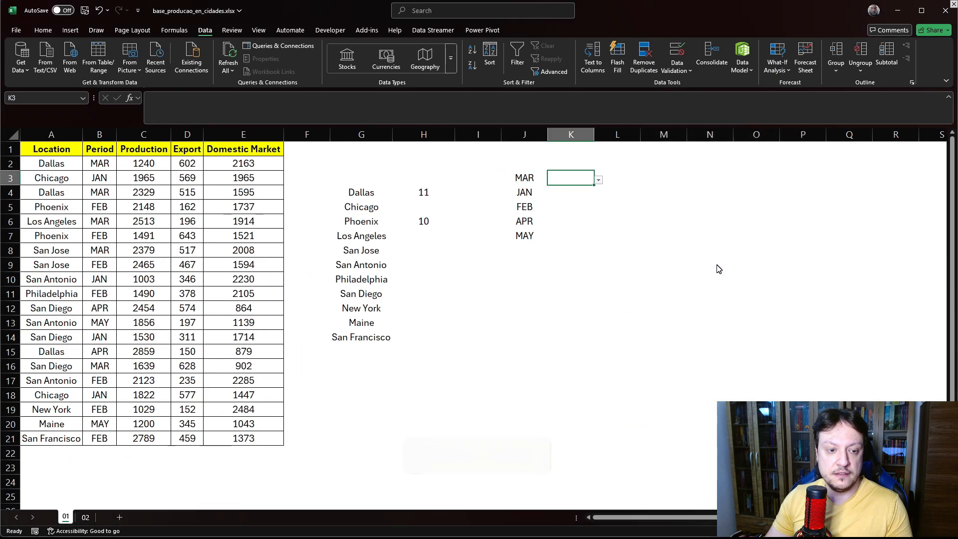
- Open K3's dropdown list and select the spilled period range in J3 to compare them
{"action": "left_click", "coordinate": [599, 182]}
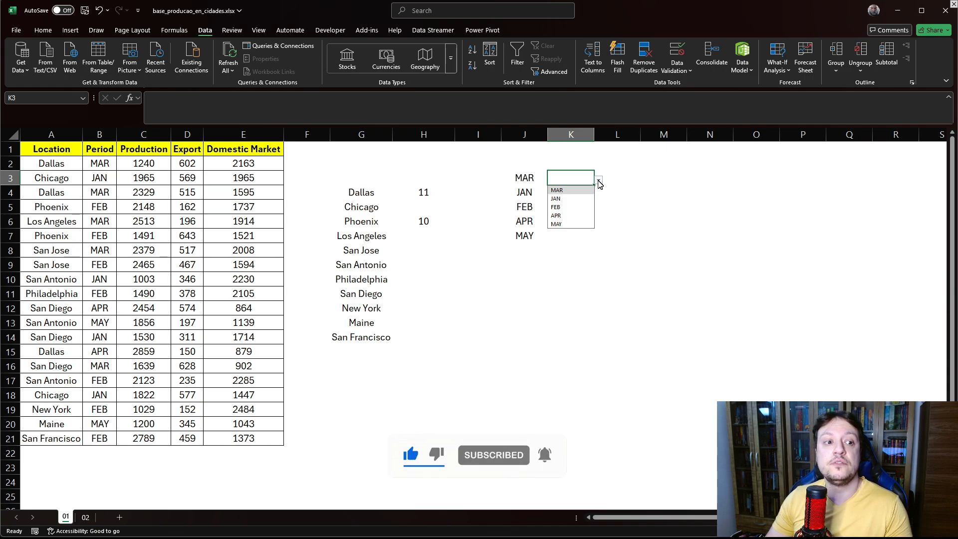
{"action": "left_click_drag", "start_coordinate": [517, 179], "coordinate": [517, 241]}
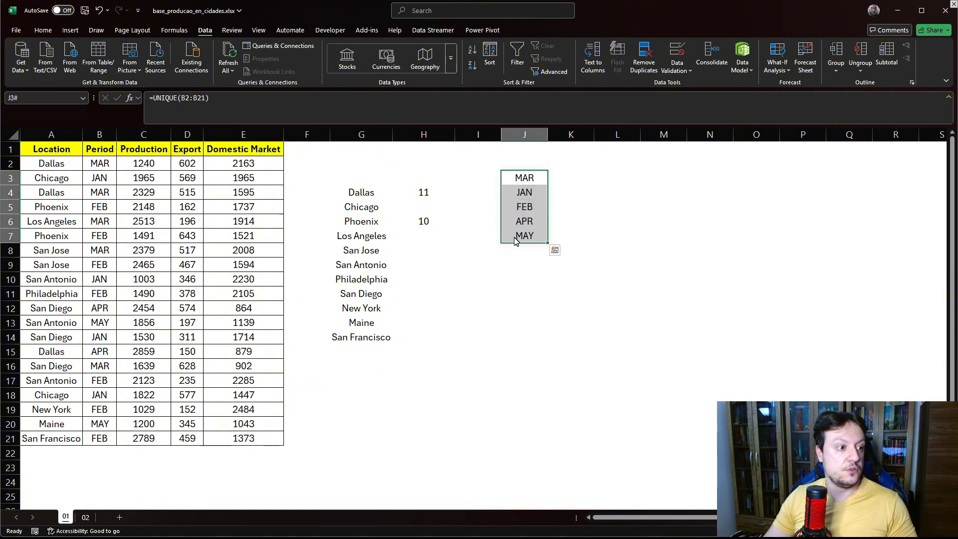
{"action": "left_click", "coordinate": [553, 367]}
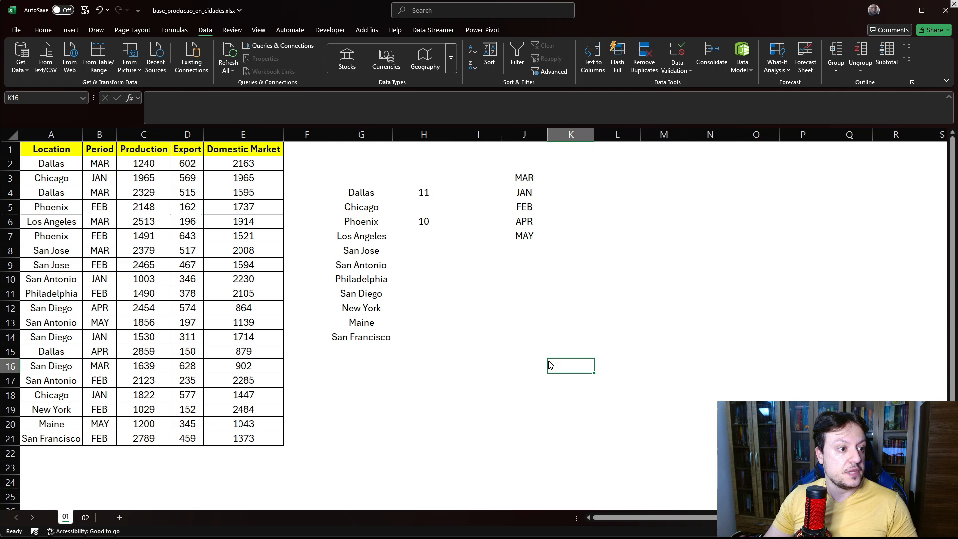
- Change the period in B19 to DEC
{"action": "left_click", "coordinate": [96, 416]}
{"action": "type", "text": "D"}
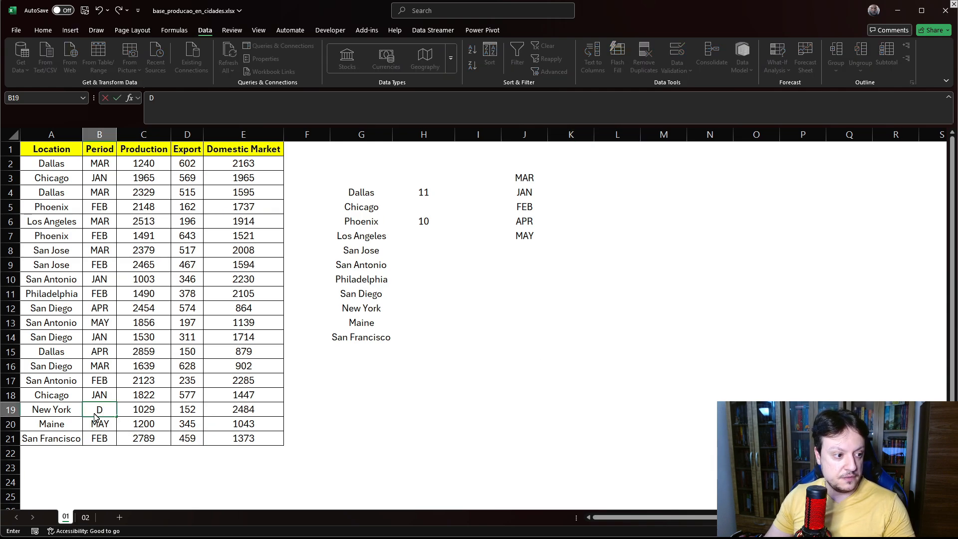
{"action": "type", "text": "W"}
{"action": "key", "text": "BackSpace"}
{"action": "type", "text": "EC"}
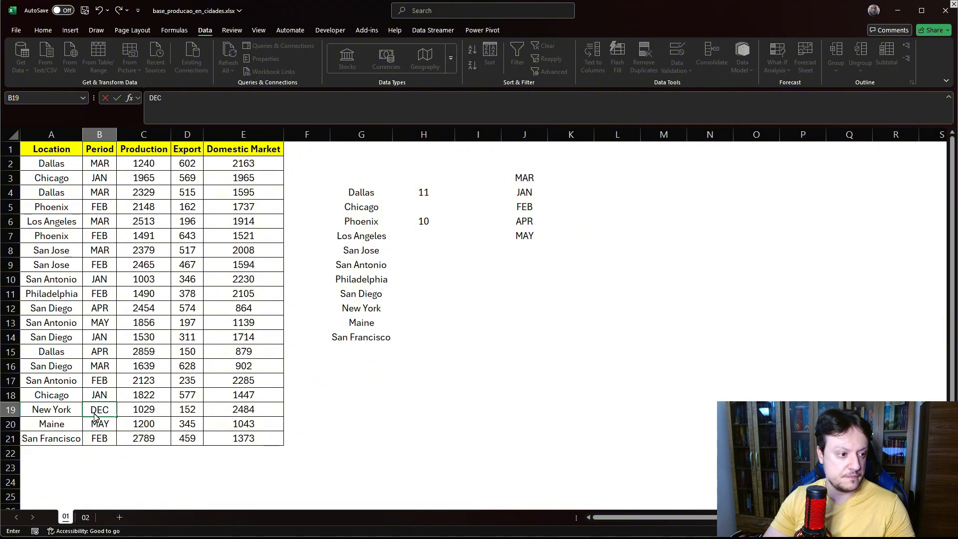
{"action": "key", "text": "Return"}
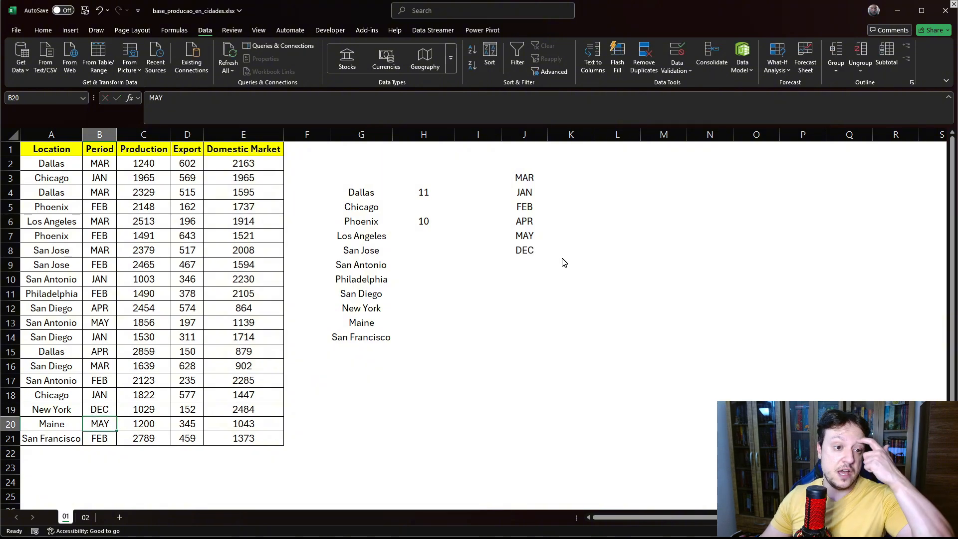
- Open K3's dropdown to check the period options it offers
{"action": "left_click", "coordinate": [558, 181]}
{"action": "left_click", "coordinate": [599, 181]}
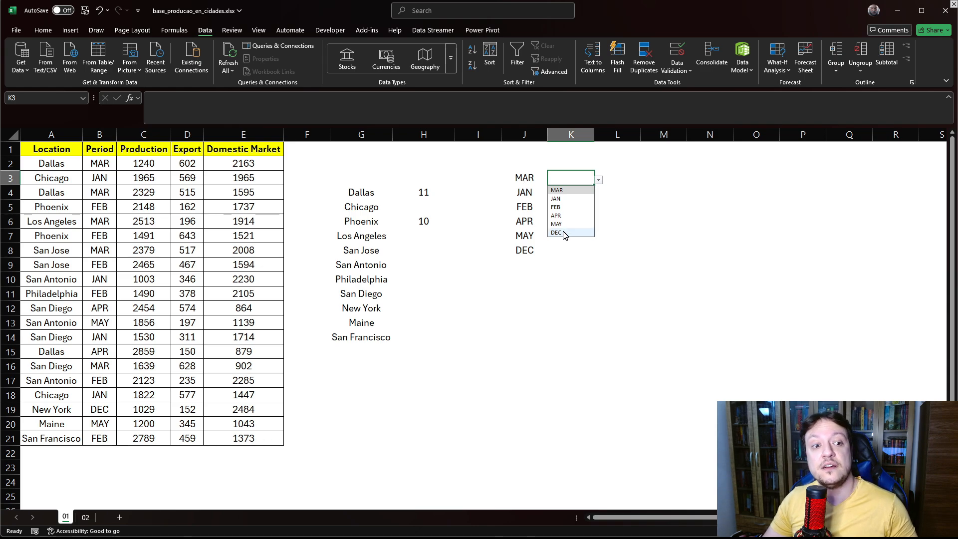
{"action": "left_click", "coordinate": [590, 322]}
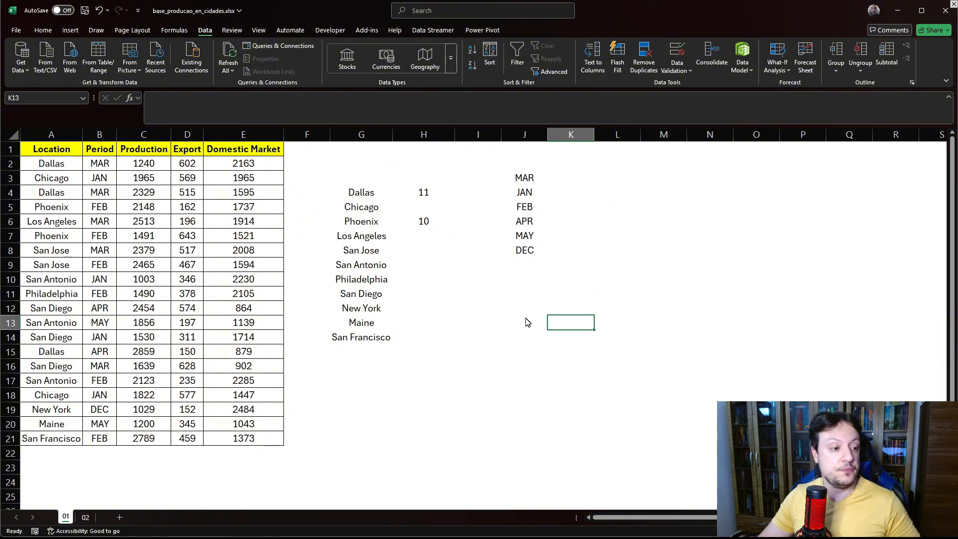
- Switch to sheet 02 and copy the Location header from A1 into F3
{"action": "left_click", "coordinate": [85, 517]}
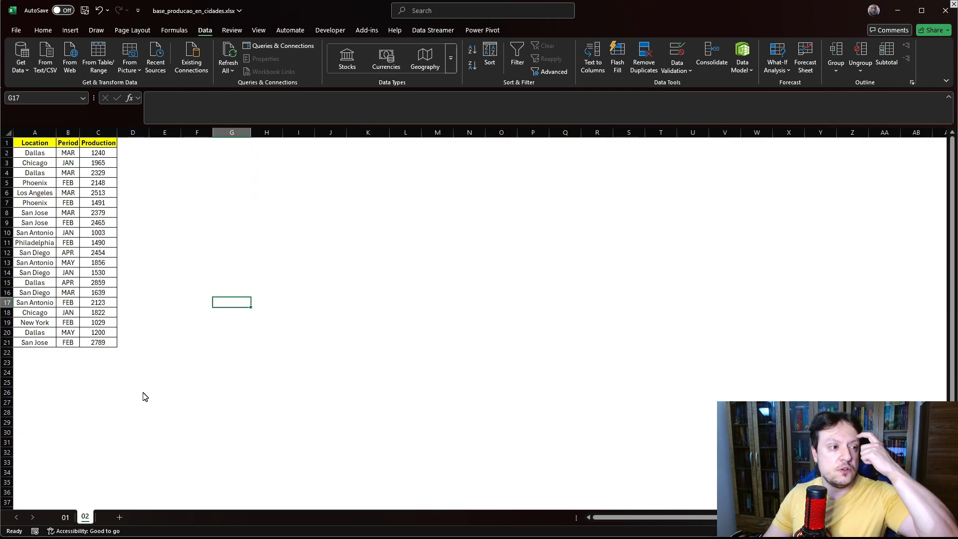
{"action": "left_click", "coordinate": [148, 213]}
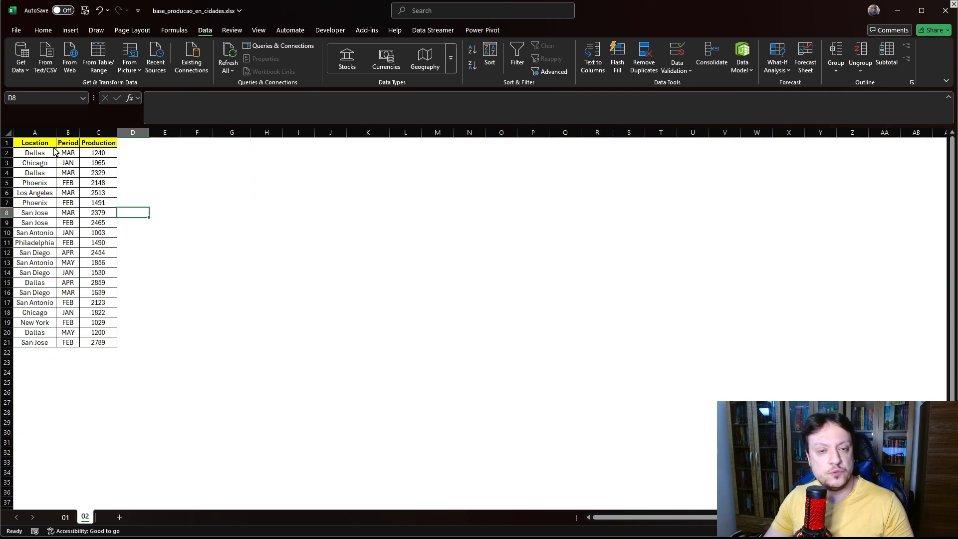
{"action": "left_click", "coordinate": [196, 195]}
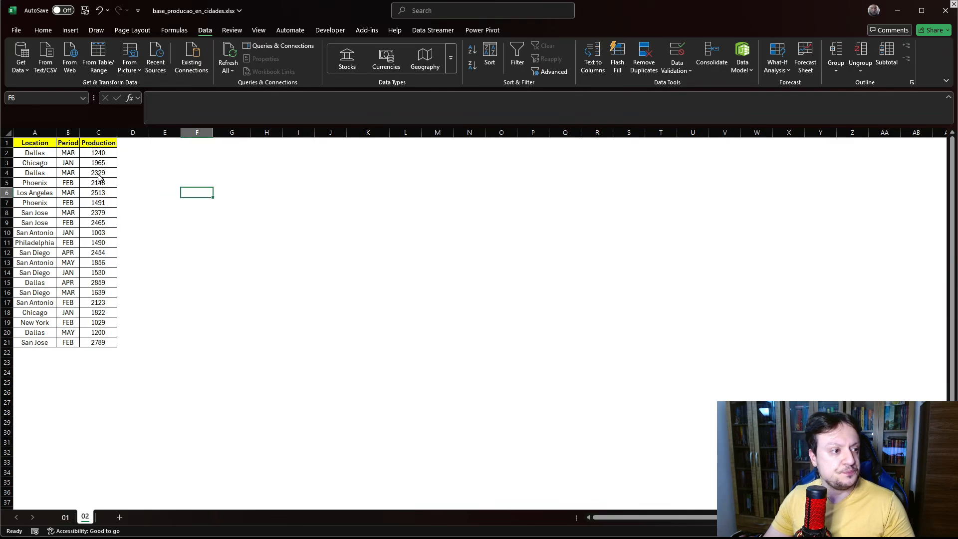
{"action": "left_click", "coordinate": [42, 147]}
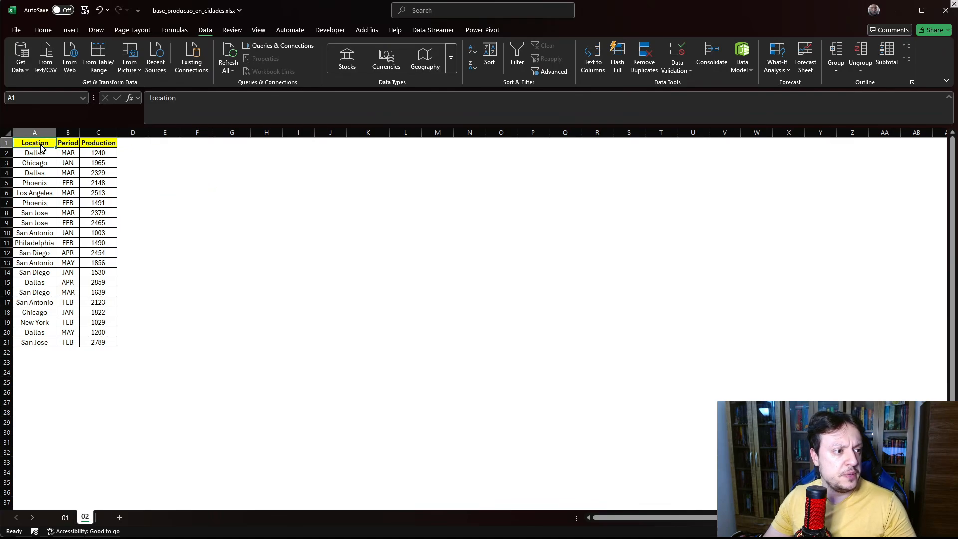
{"action": "key", "text": "ctrl+c"}
{"action": "left_click", "coordinate": [197, 163]}
{"action": "key", "text": "ctrl+v"}
{"action": "key", "text": "Escape"}
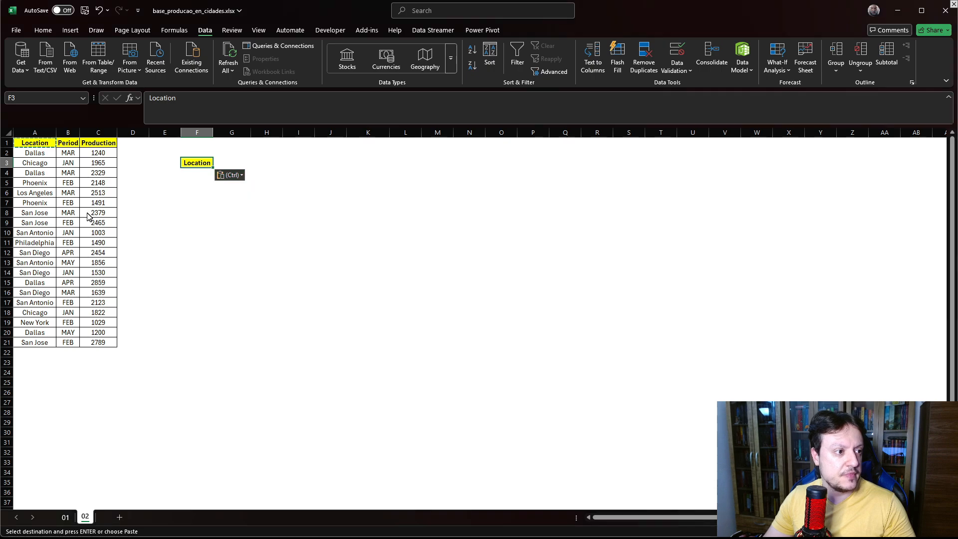
- Copy the header row A1:C1 into F7
{"action": "left_click_drag", "start_coordinate": [35, 145], "coordinate": [99, 143]}
{"action": "key", "text": "ctrl+c"}
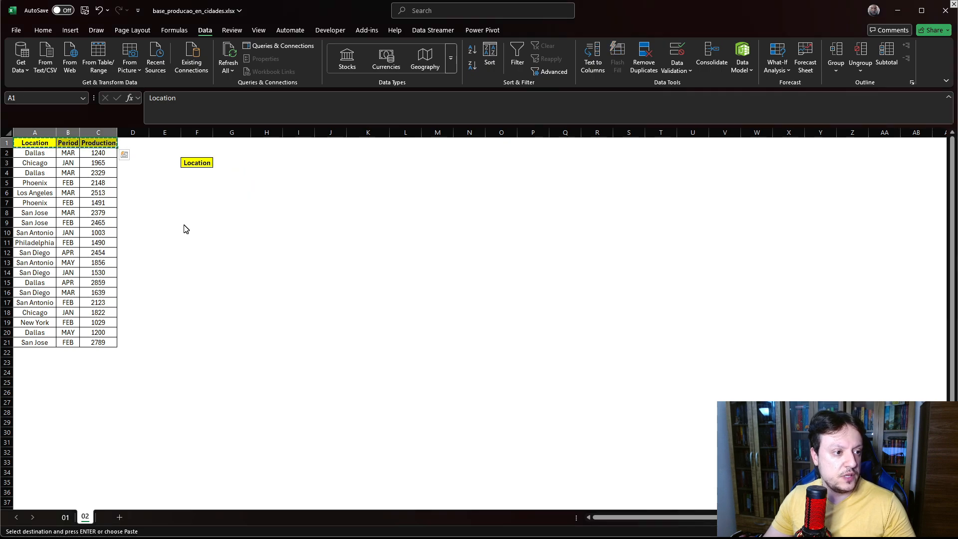
{"action": "left_click", "coordinate": [197, 203]}
{"action": "key", "text": "ctrl+v"}
{"action": "left_click", "coordinate": [199, 282]}
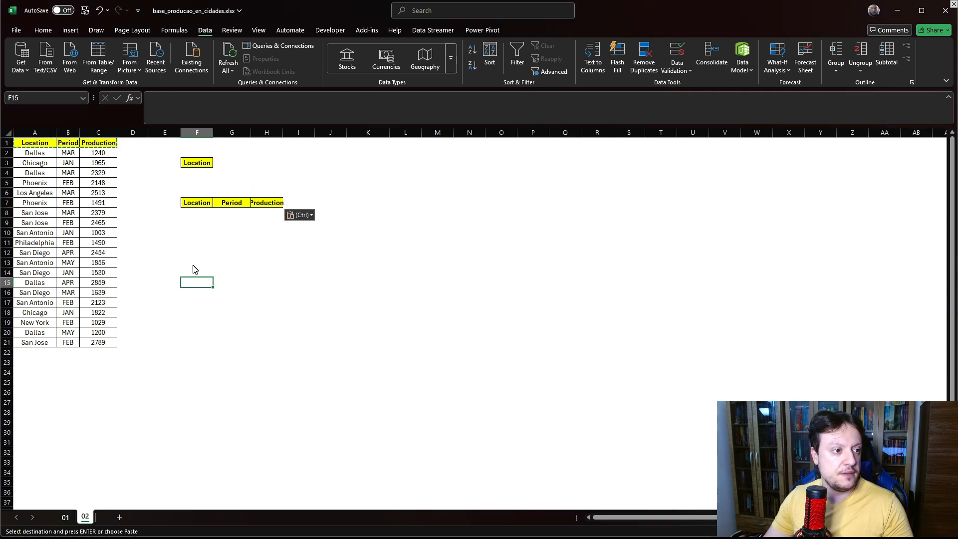
{"action": "scroll", "coordinate": [195, 269], "scroll_direction": "up", "scroll_amount": 4}
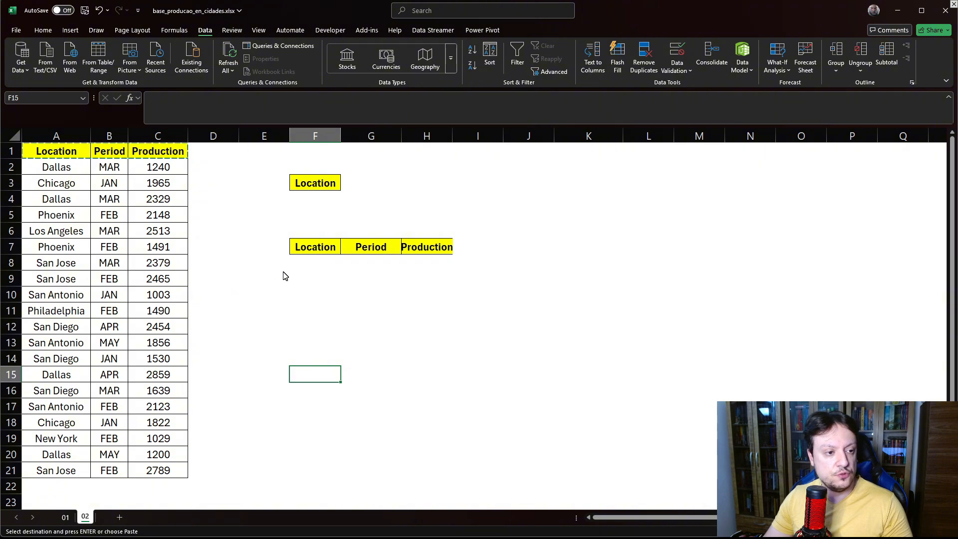
- Enter a UNIQUE formula in K3 listing the distinct locations from A2:A21
{"action": "left_click", "coordinate": [371, 190]}
{"action": "key", "text": "Escape"}
{"action": "left_click", "coordinate": [589, 182]}
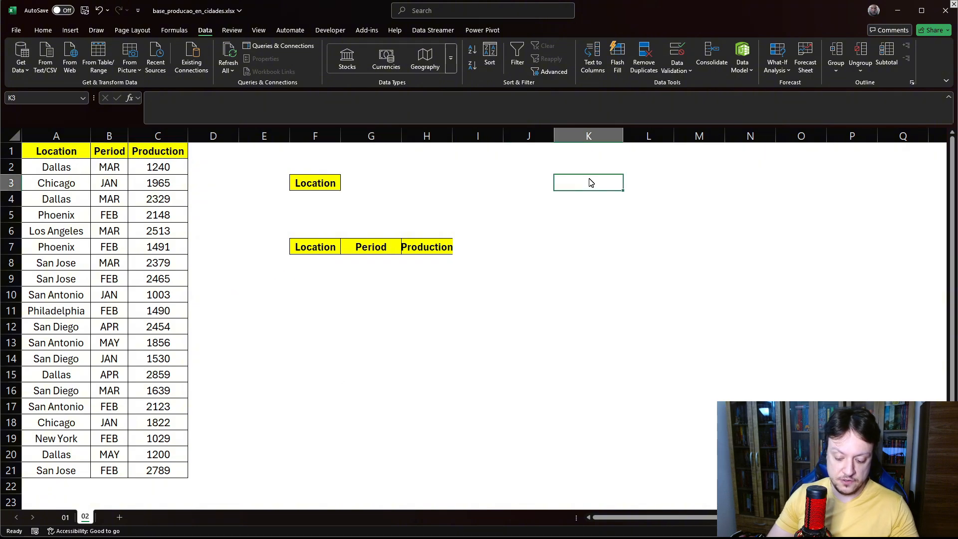
{"action": "type", "text": "=UNI"}
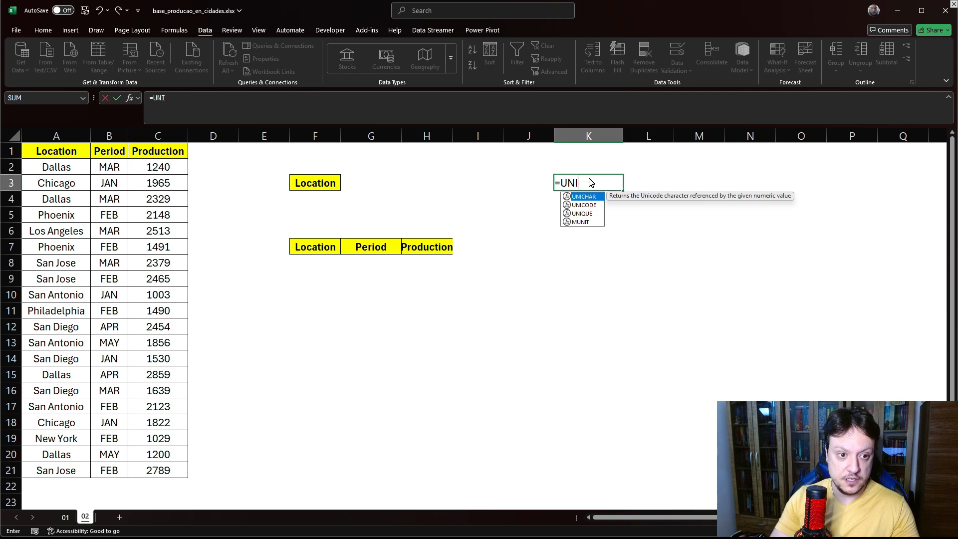
{"action": "double_click", "coordinate": [582, 214]}
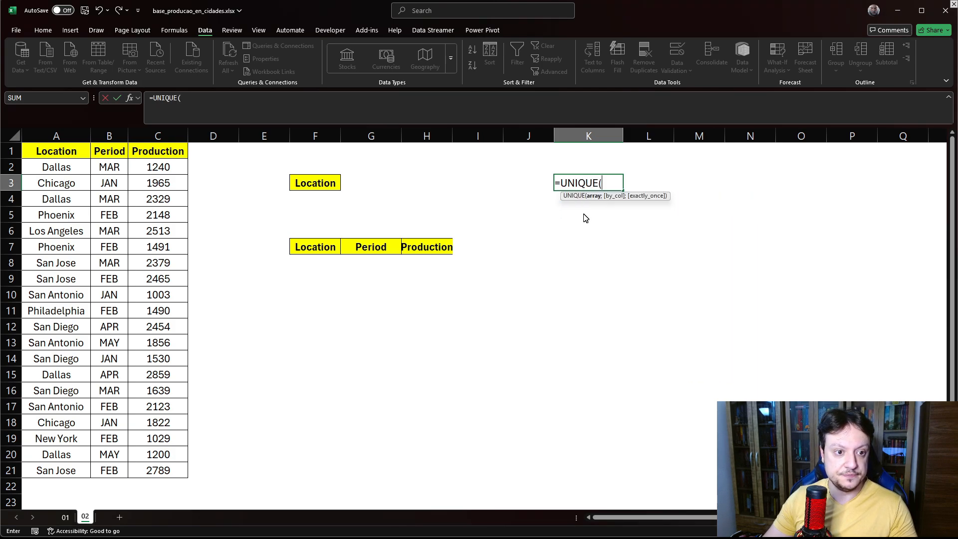
{"action": "left_click_drag", "start_coordinate": [44, 173], "coordinate": [34, 465]}
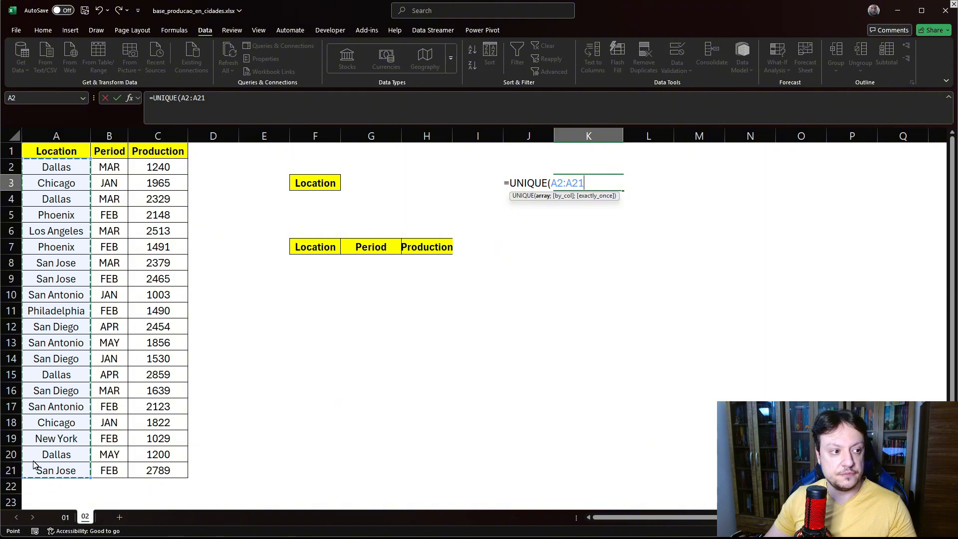
{"action": "key", "text": "Return"}
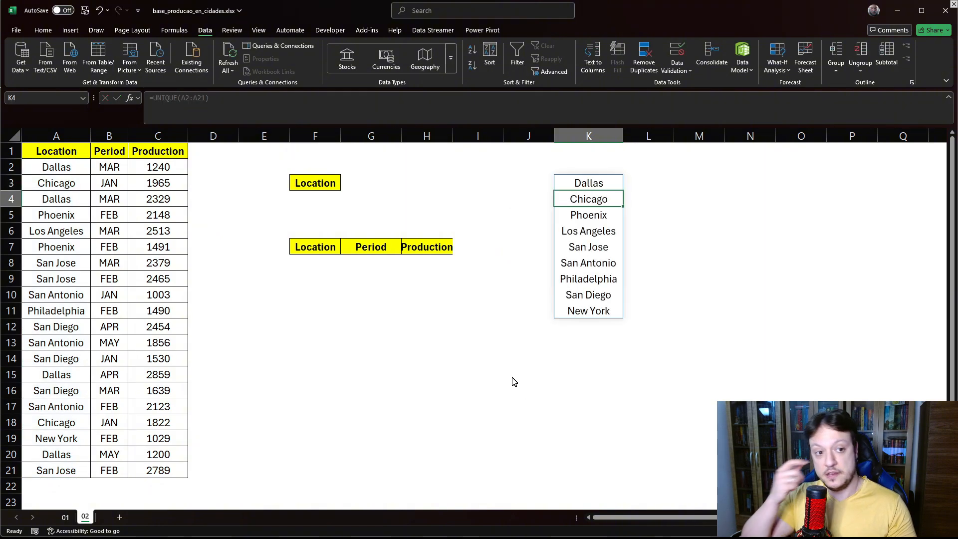
- Add a list data validation to G3 whose source is the UNIQUE results starting in K3
{"action": "left_click", "coordinate": [368, 183]}
{"action": "left_click", "coordinate": [679, 57]}
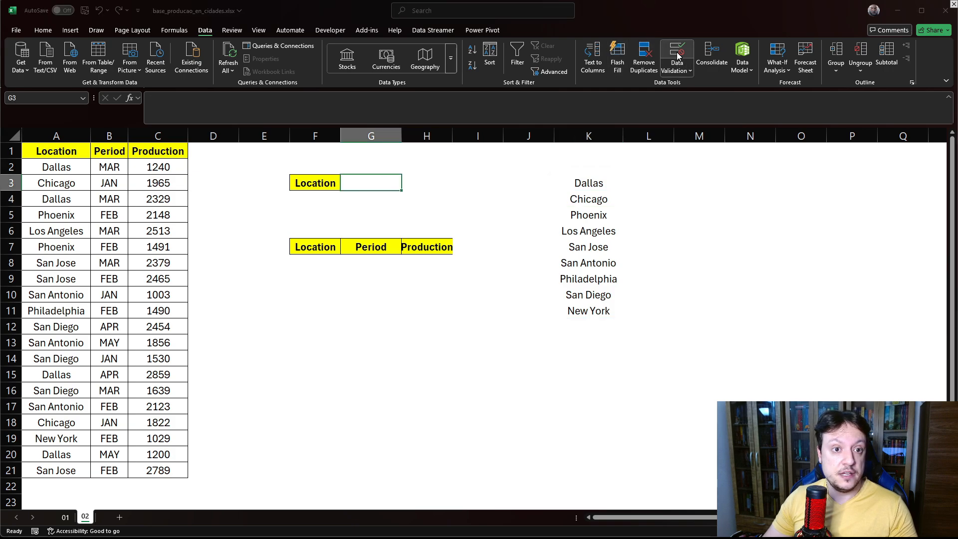
{"action": "left_click", "coordinate": [715, 185]}
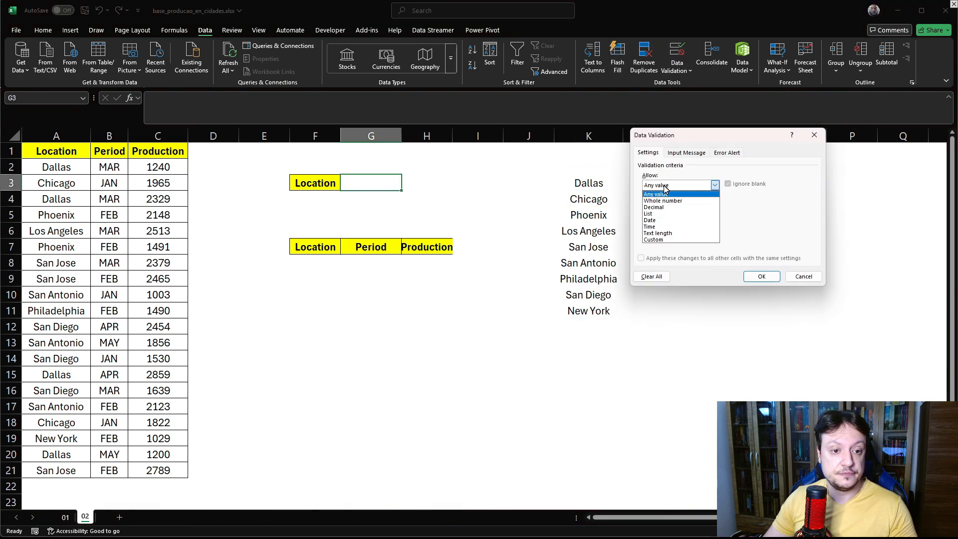
{"action": "left_click", "coordinate": [658, 214]}
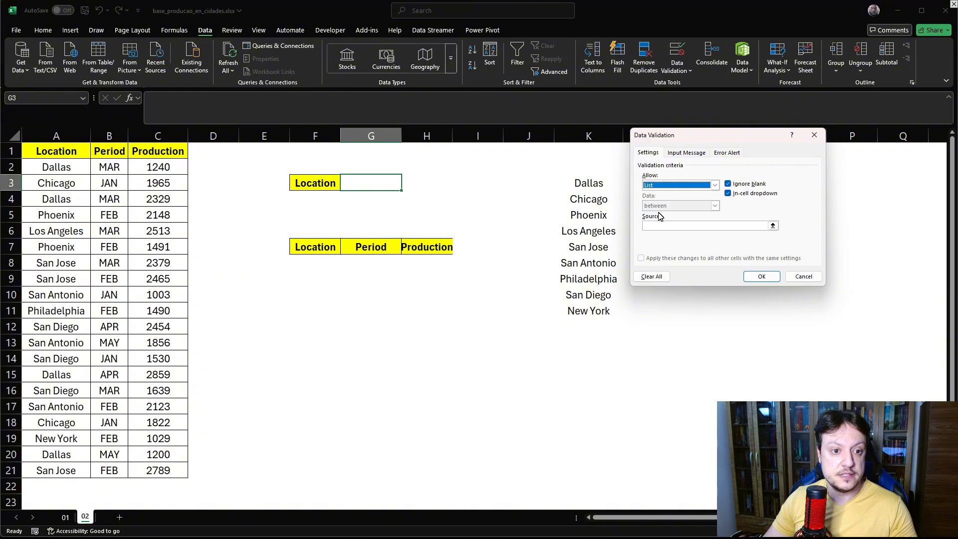
{"action": "left_click", "coordinate": [655, 228]}
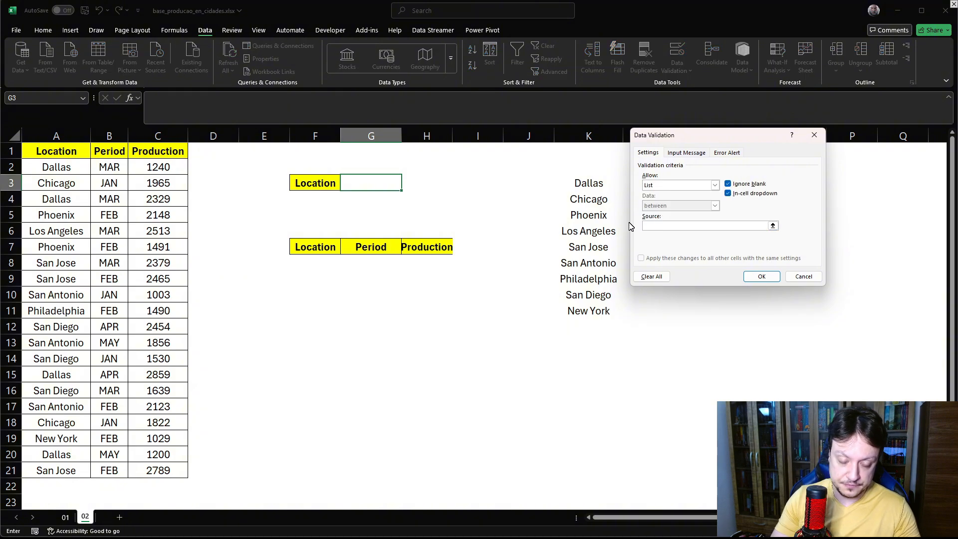
{"action": "left_click", "coordinate": [587, 189]}
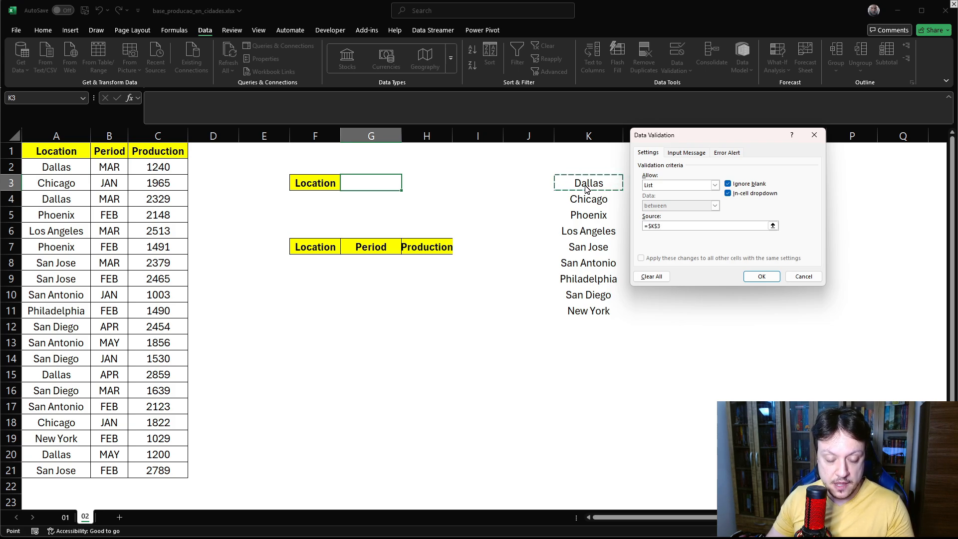
{"action": "left_click", "coordinate": [751, 277]}
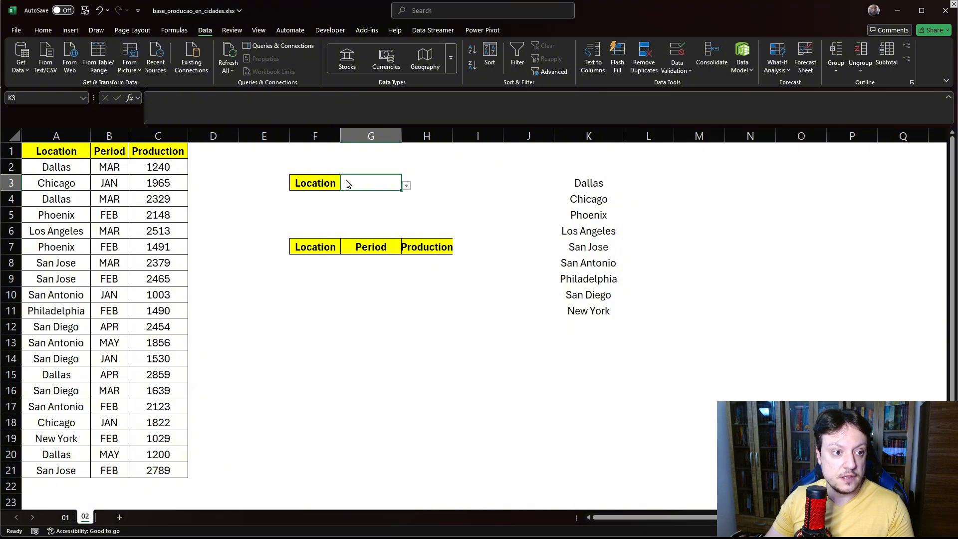
- Pick Dallas from G3's new location dropdown
{"action": "left_click", "coordinate": [407, 186]}
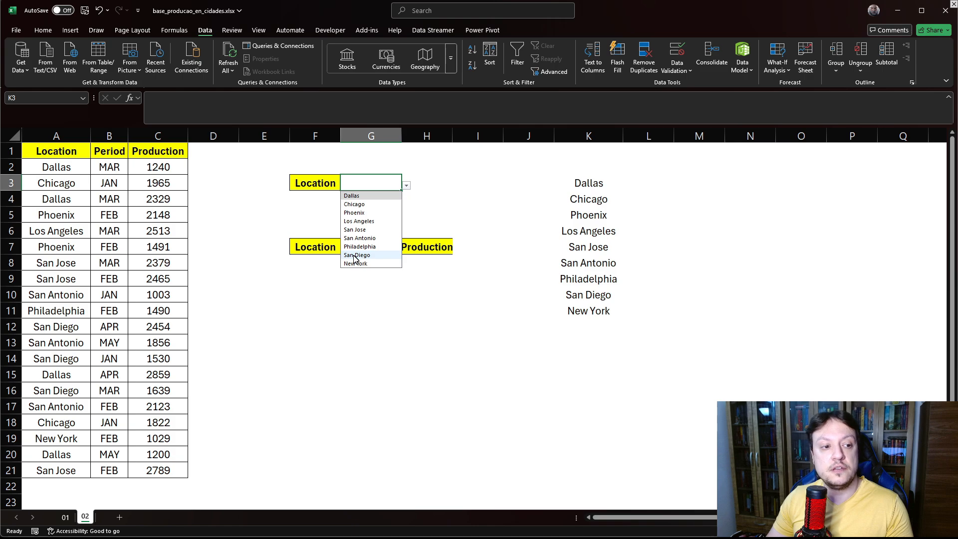
{"action": "left_click", "coordinate": [334, 313]}
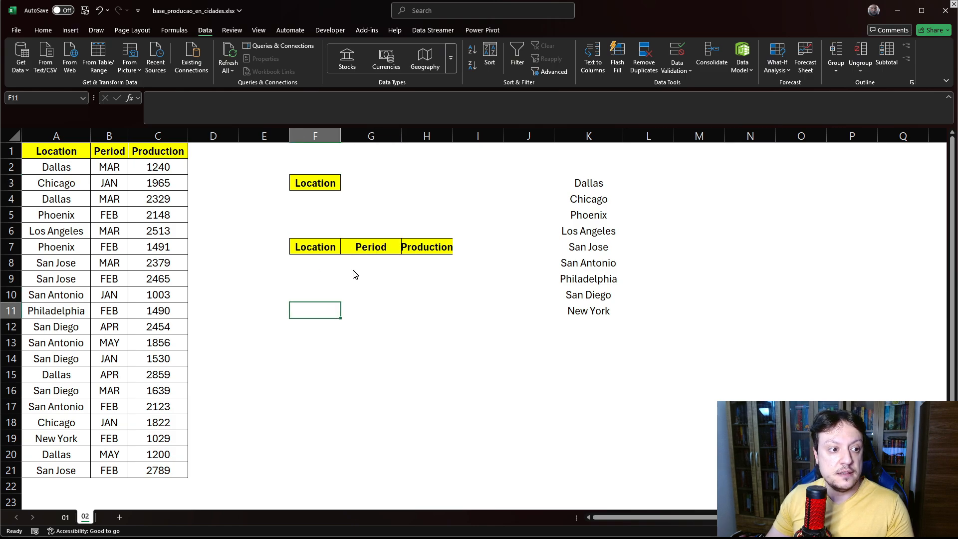
{"action": "left_click", "coordinate": [325, 265]}
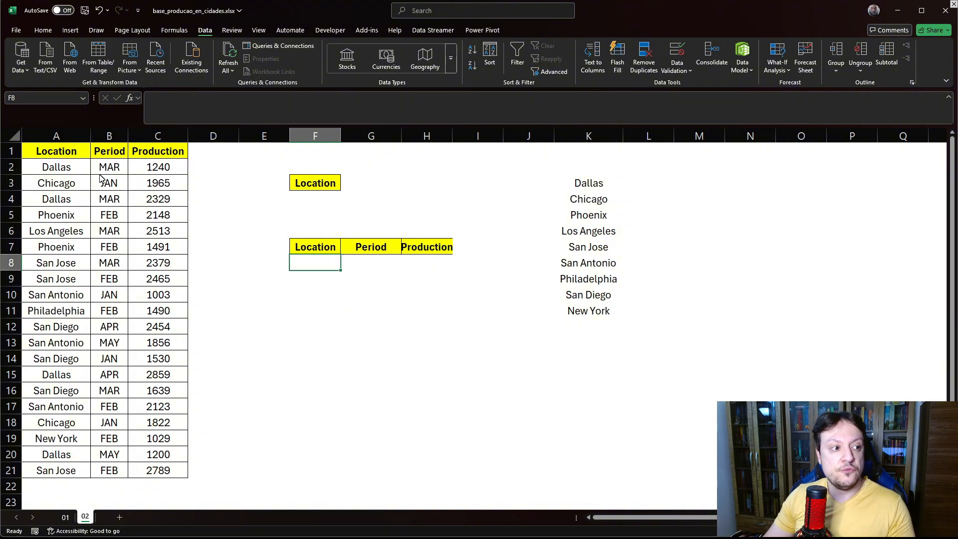
{"action": "left_click_drag", "start_coordinate": [51, 165], "coordinate": [188, 448]}
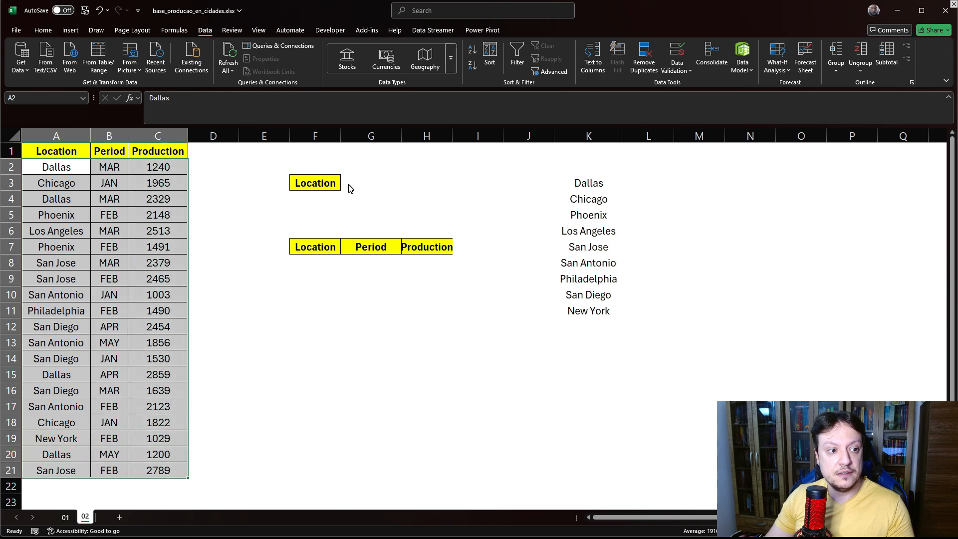
{"action": "left_click", "coordinate": [395, 186]}
{"action": "left_click", "coordinate": [406, 185]}
{"action": "left_click", "coordinate": [367, 196]}
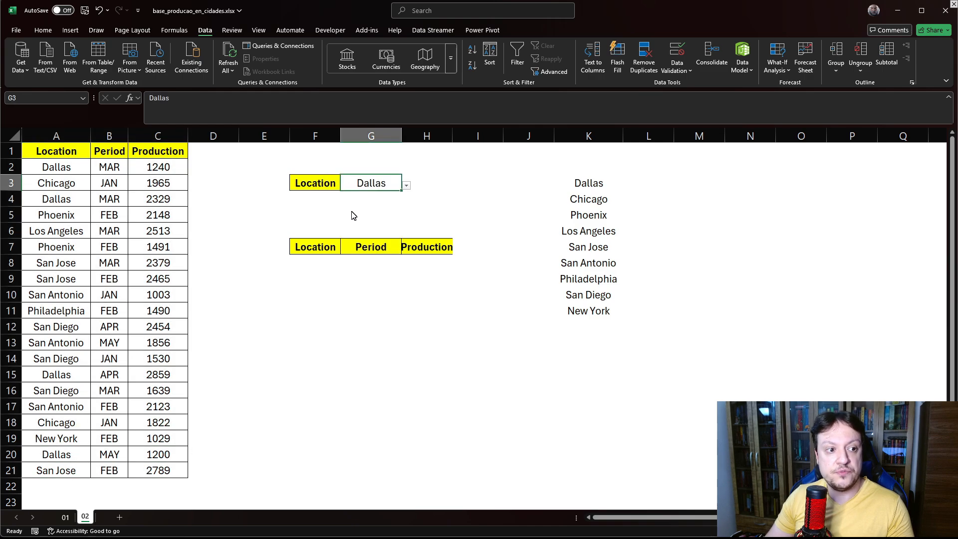
- In F8, enter =FILTER(A1:C21;A1:A21=G3) to list the rows matching the chosen location
{"action": "left_click", "coordinate": [313, 266]}
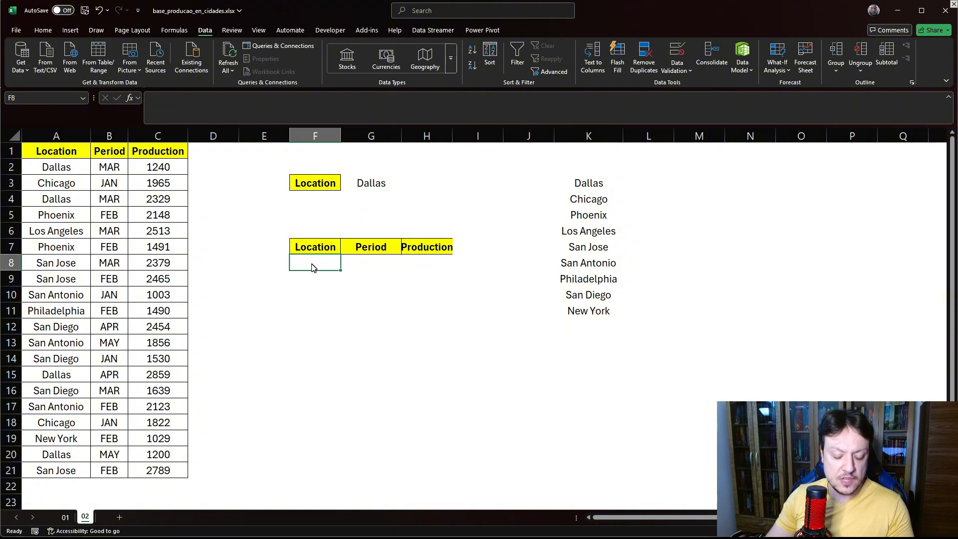
{"action": "type", "text": "="}
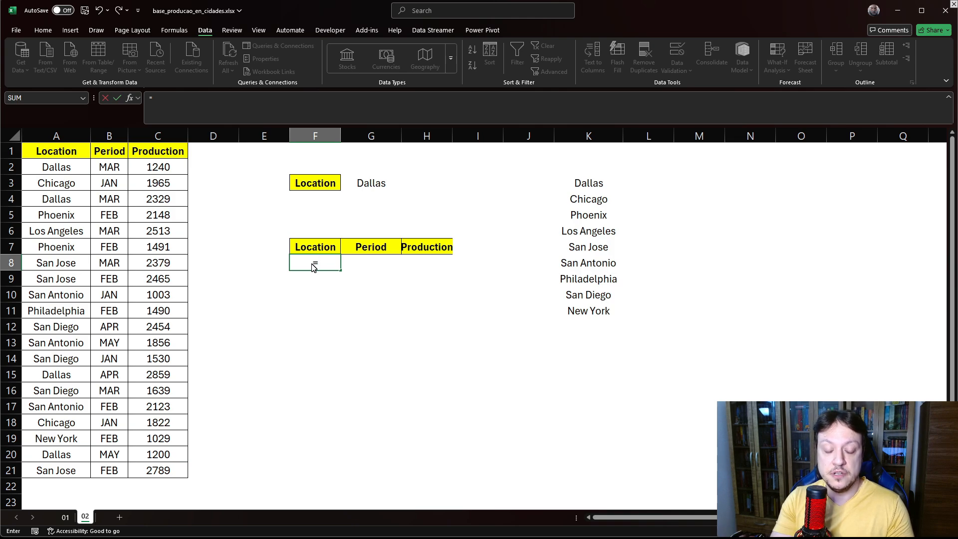
{"action": "type", "text": "FILTER("}
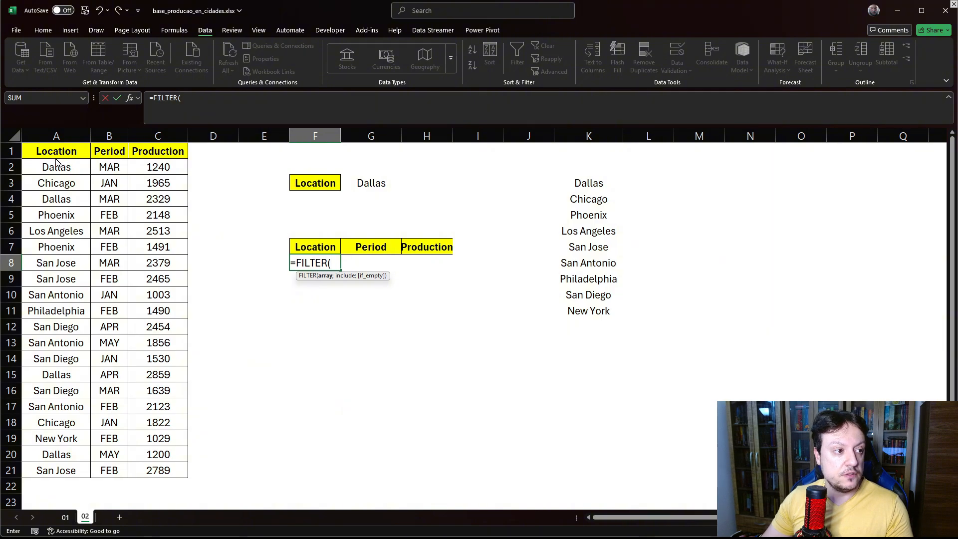
{"action": "left_click_drag", "start_coordinate": [55, 154], "coordinate": [154, 473]}
{"action": "type", "text": ";"}
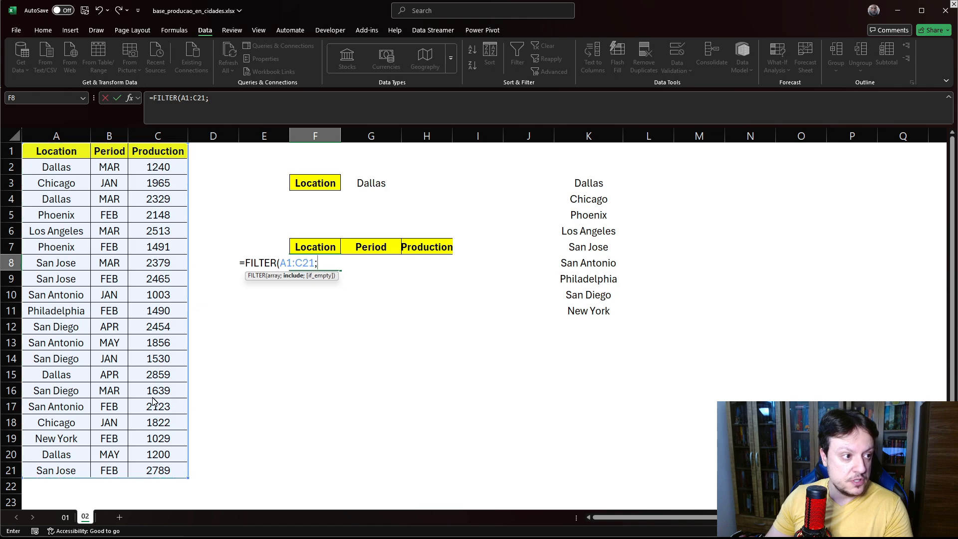
{"action": "left_click_drag", "start_coordinate": [55, 151], "coordinate": [57, 472]}
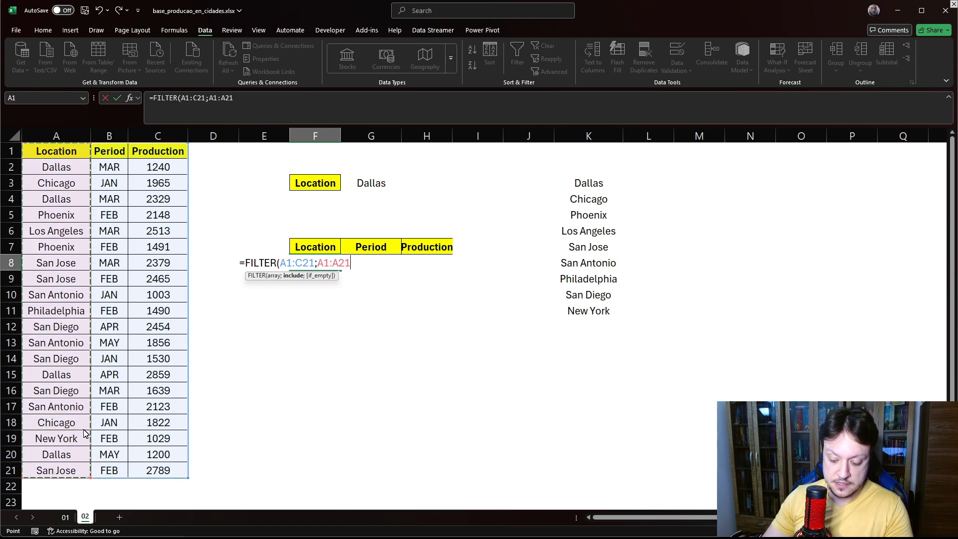
{"action": "type", "text": "="}
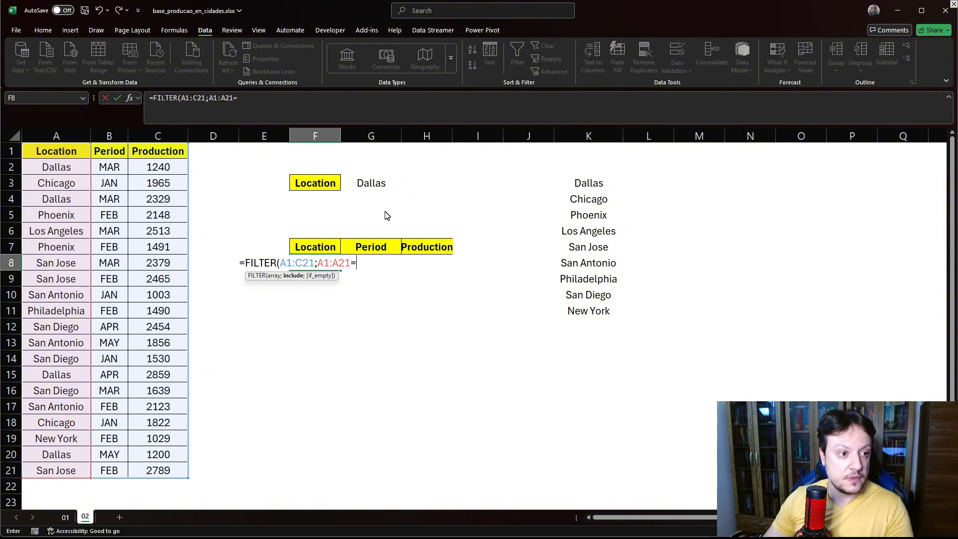
{"action": "left_click", "coordinate": [382, 188]}
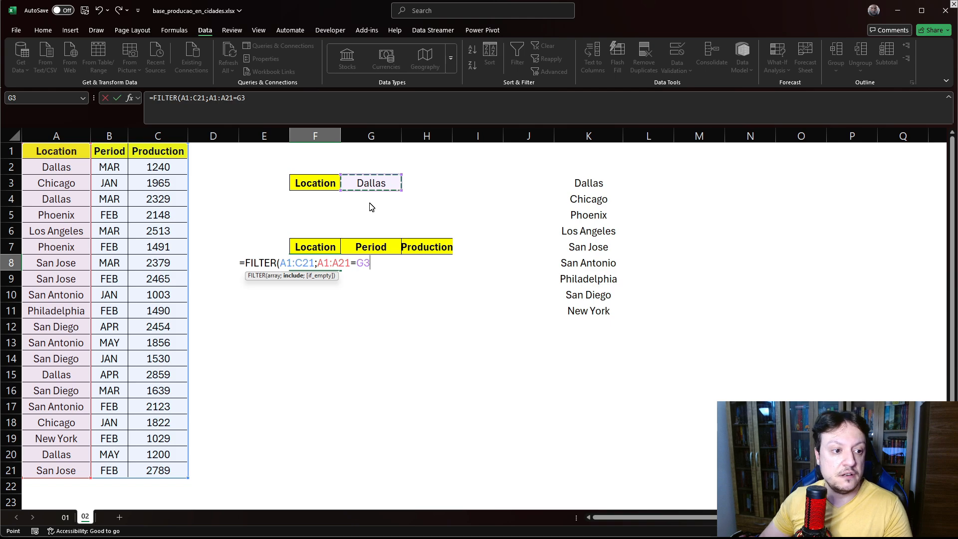
{"action": "key", "text": "Return"}
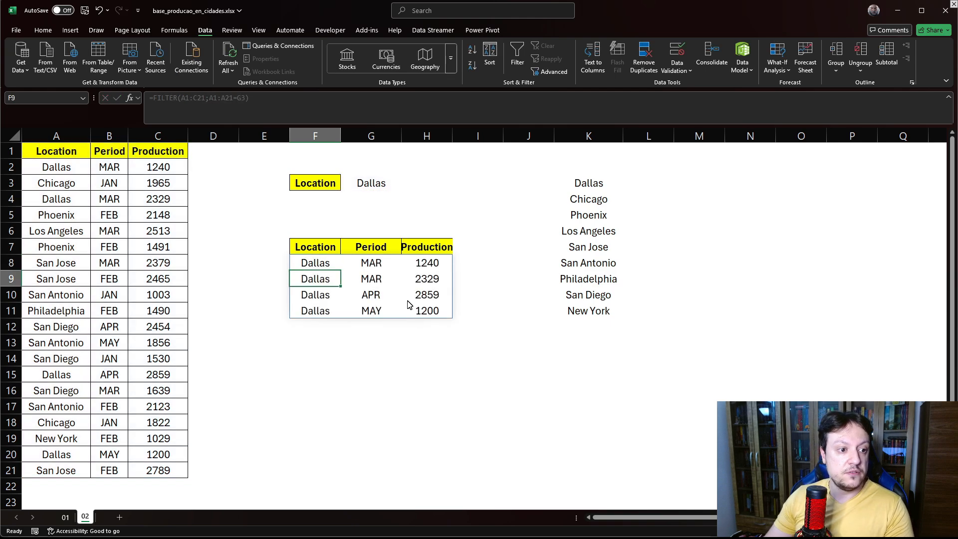
- Try Chicago, Phoenix and Los Angeles in G3's dropdown before returning it to Dallas
{"action": "left_click", "coordinate": [377, 185]}
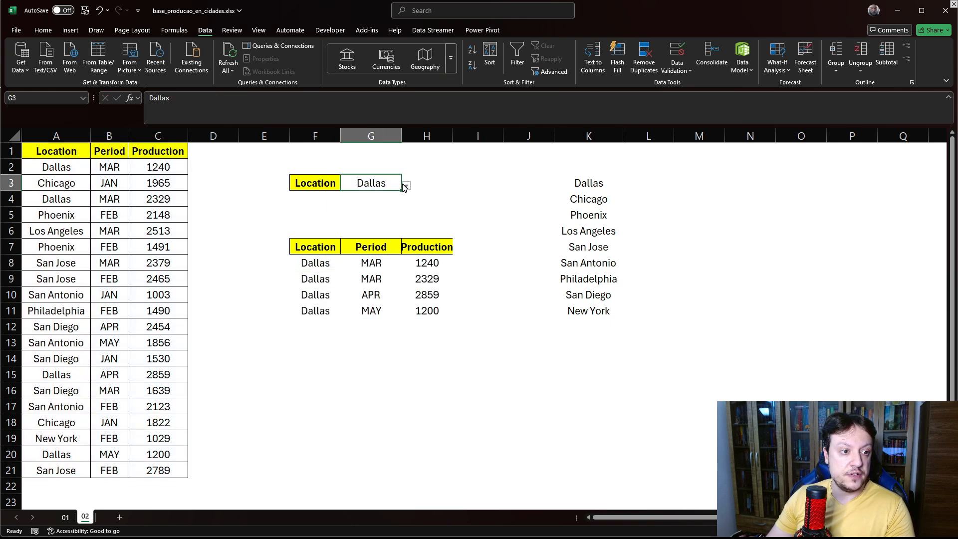
{"action": "left_click", "coordinate": [406, 186]}
{"action": "left_click", "coordinate": [364, 204]}
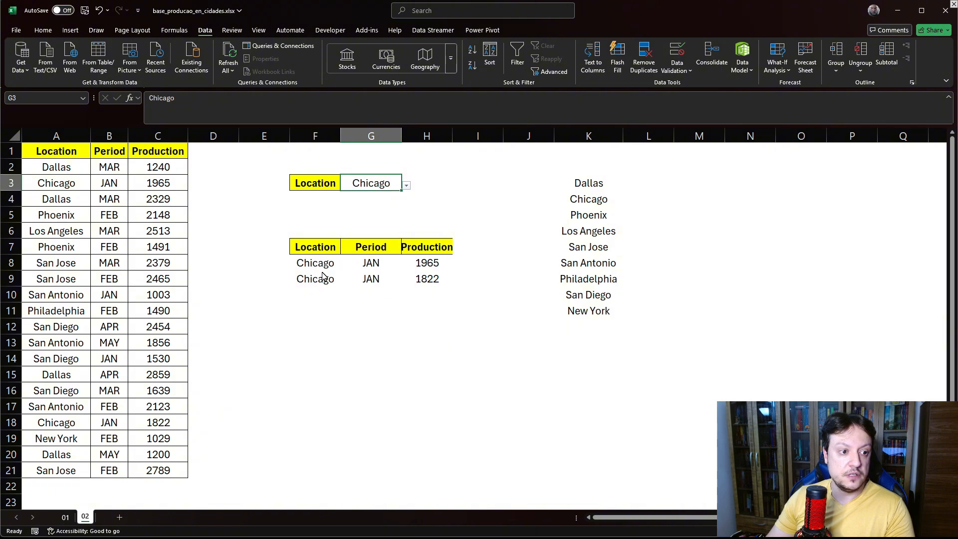
{"action": "left_click", "coordinate": [407, 186]}
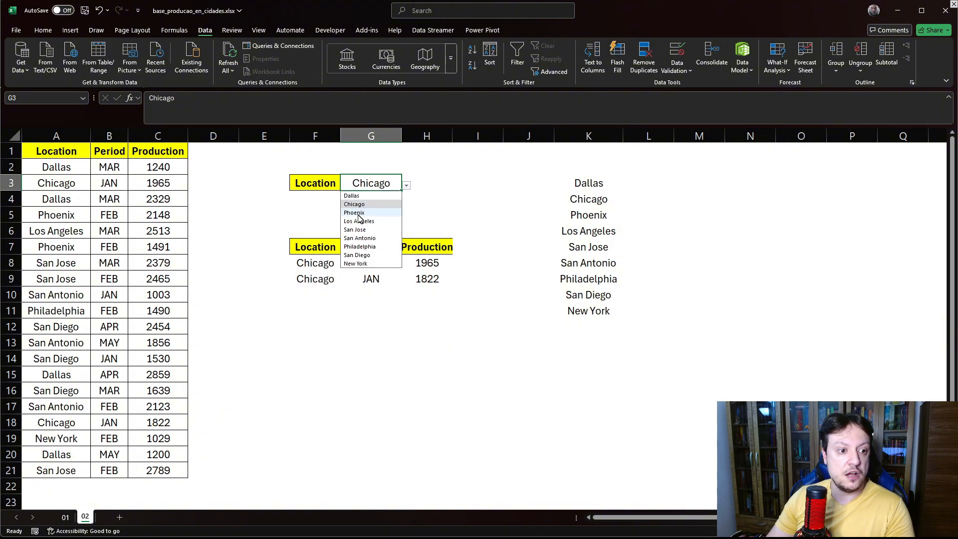
{"action": "left_click", "coordinate": [355, 213]}
{"action": "left_click", "coordinate": [407, 185]}
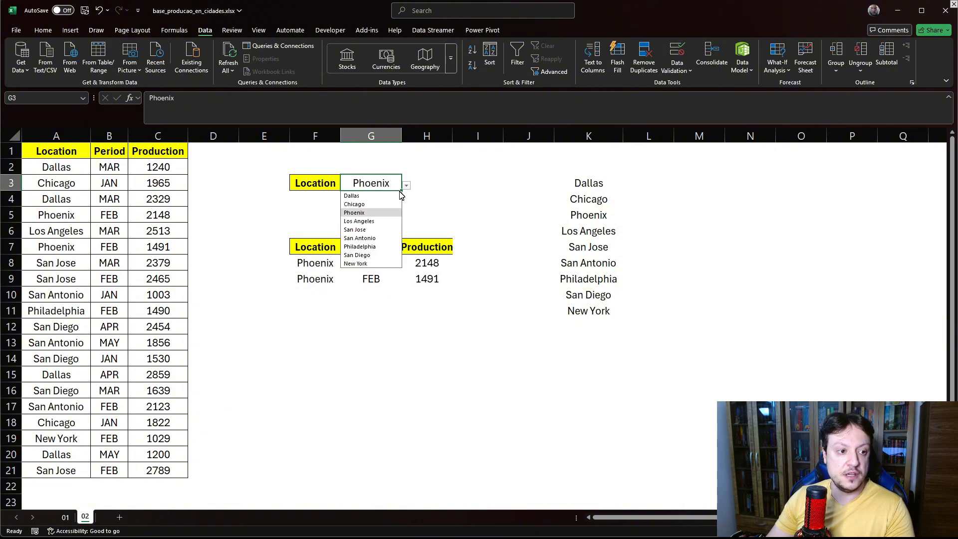
{"action": "left_click", "coordinate": [364, 223]}
{"action": "left_click", "coordinate": [407, 186]}
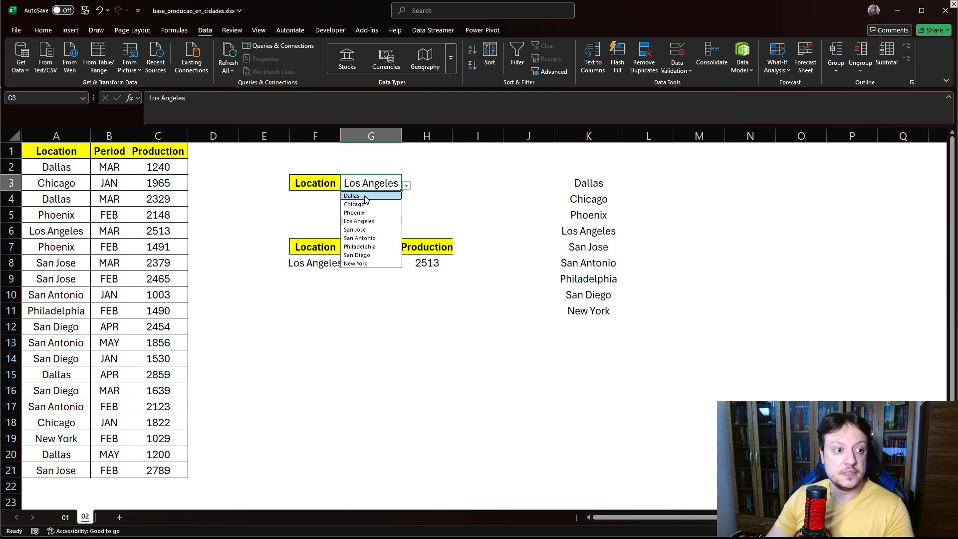
{"action": "left_click", "coordinate": [367, 195]}
- Label cell F4 as TOTAL
{"action": "left_click", "coordinate": [313, 206]}
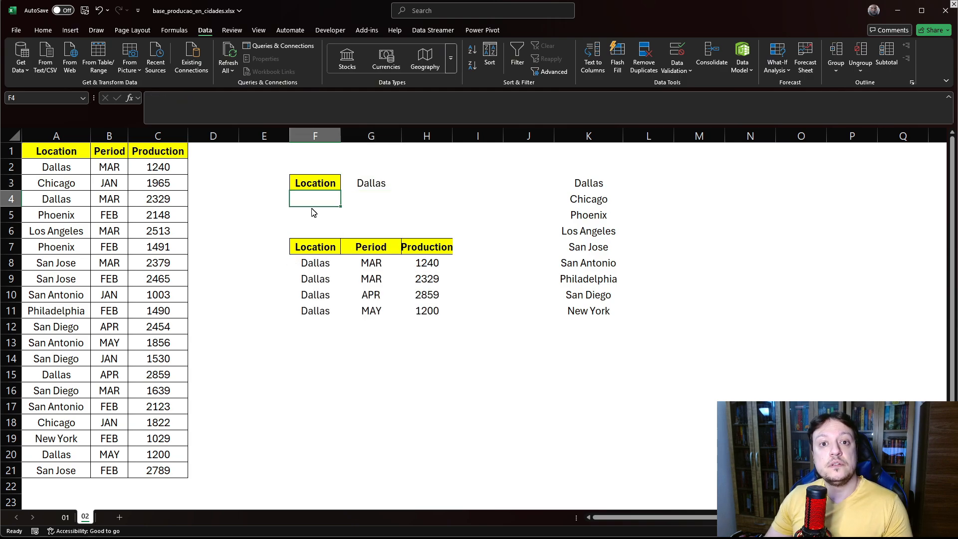
{"action": "type", "text": "TOTAL"}
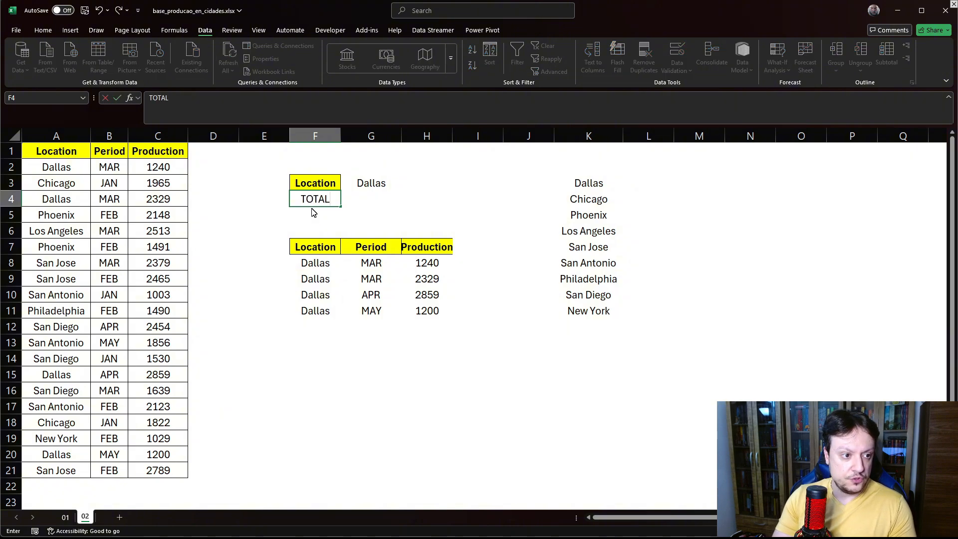
{"action": "key", "text": "Tab"}
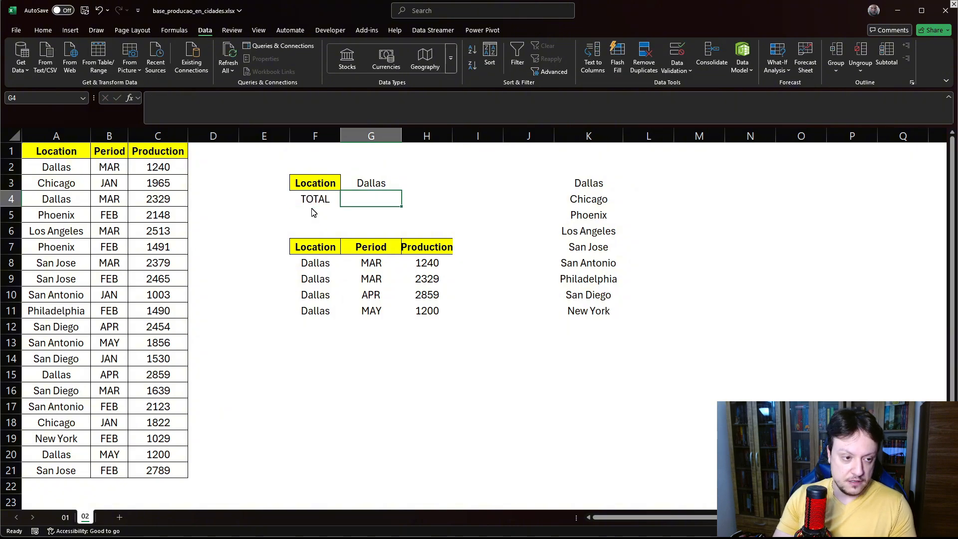
- Try to total the filtered production in G4 with =SUM(H8#)
{"action": "type", "text": "=SUM("}
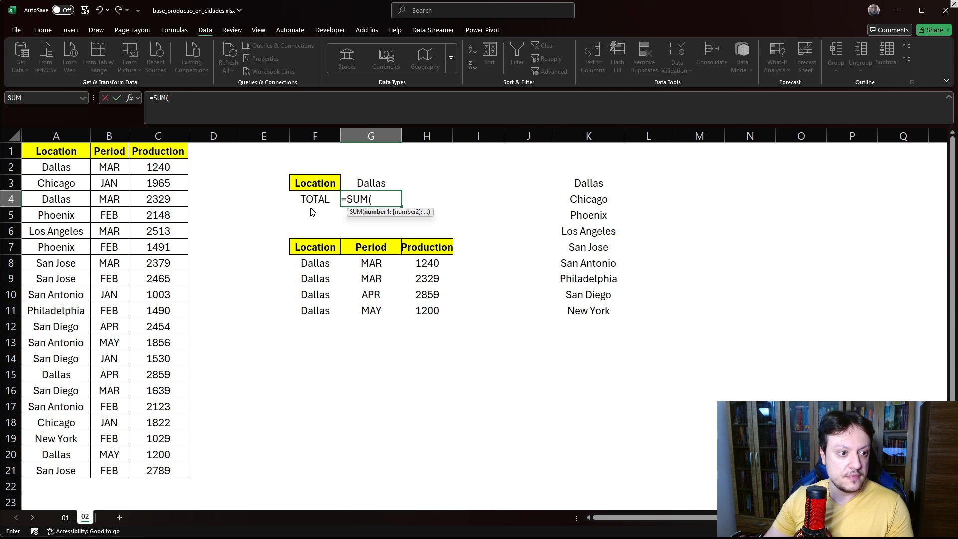
{"action": "left_click", "coordinate": [430, 268]}
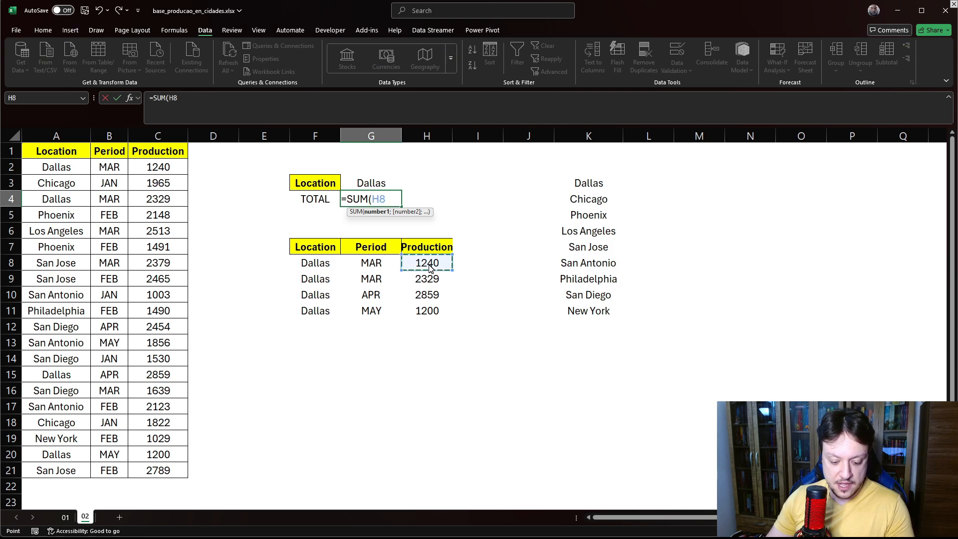
{"action": "type", "text": "#"}
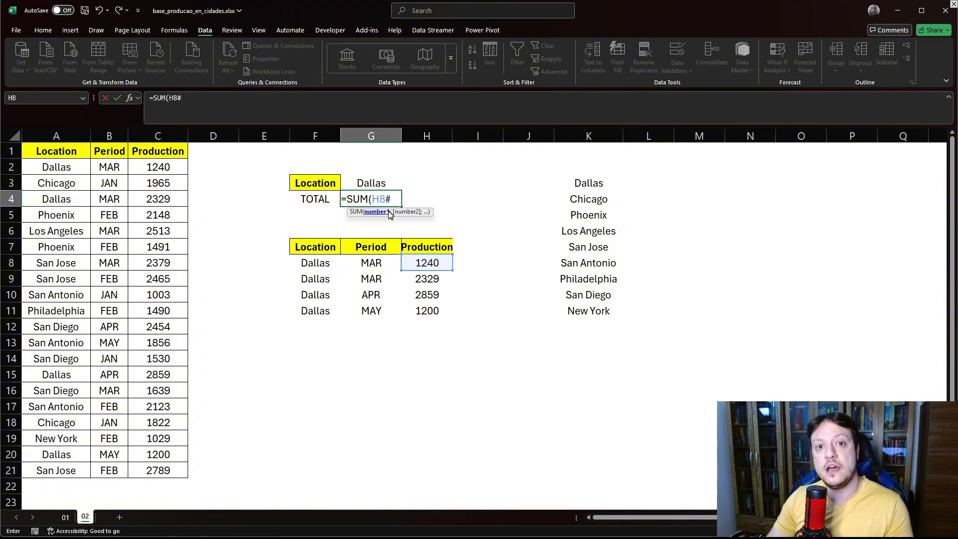
{"action": "key", "text": "Return"}
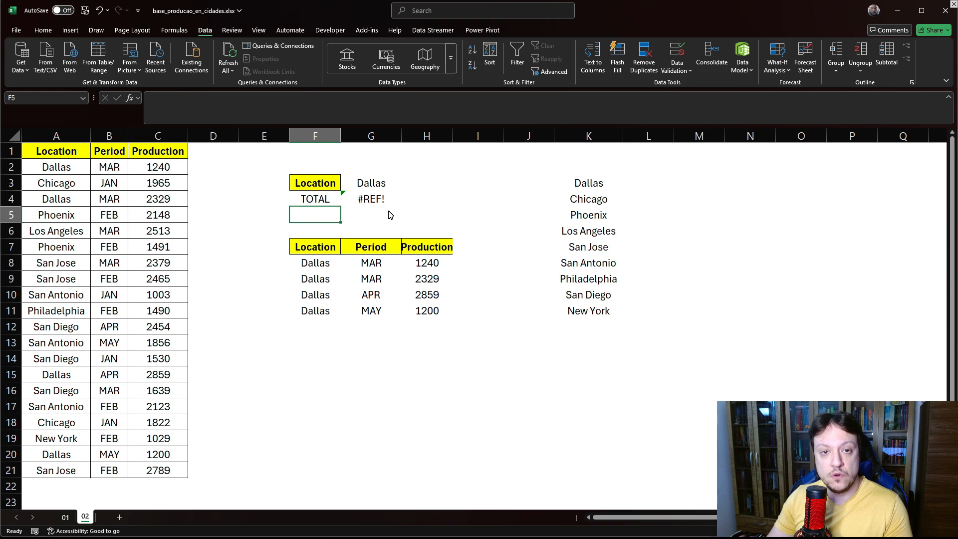
- Replace G4's formula with =SUM(F8#) to total the FILTER spill range
{"action": "left_click", "coordinate": [371, 202]}
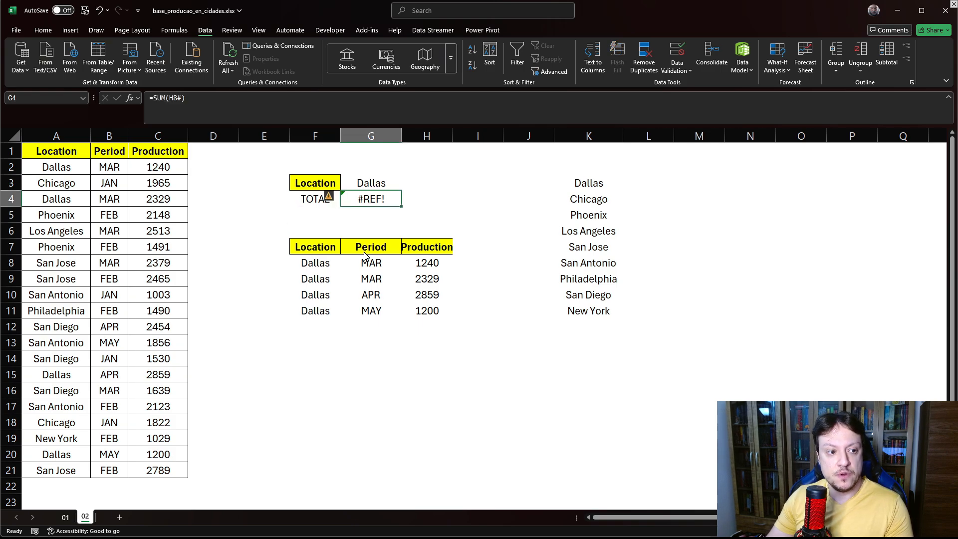
{"action": "left_click", "coordinate": [314, 263]}
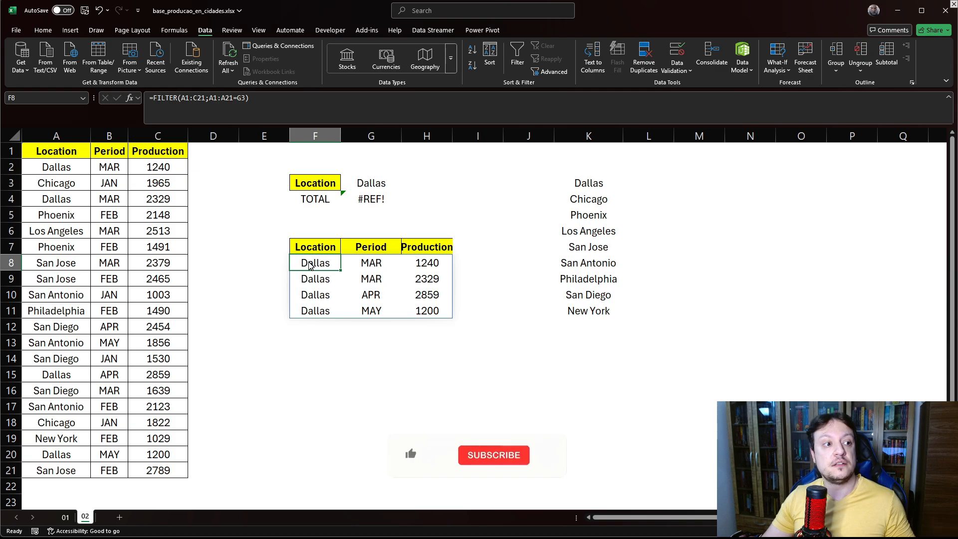
{"action": "left_click", "coordinate": [369, 200]}
{"action": "type", "text": "=SUM("}
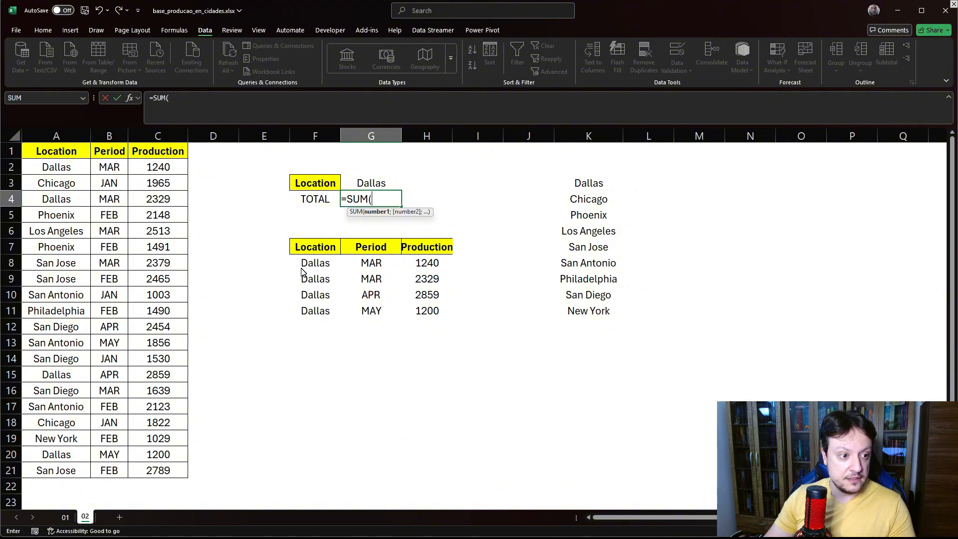
{"action": "left_click", "coordinate": [306, 267]}
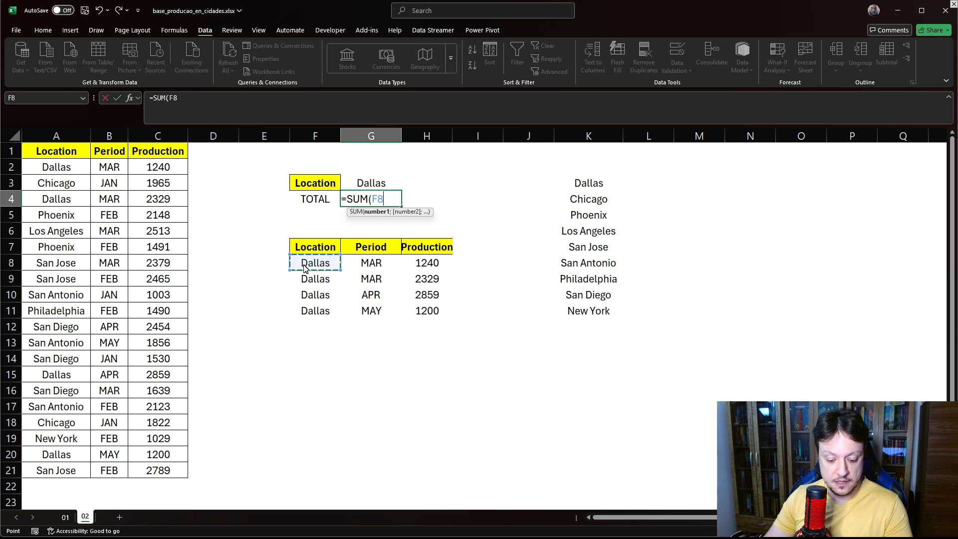
{"action": "type", "text": "#"}
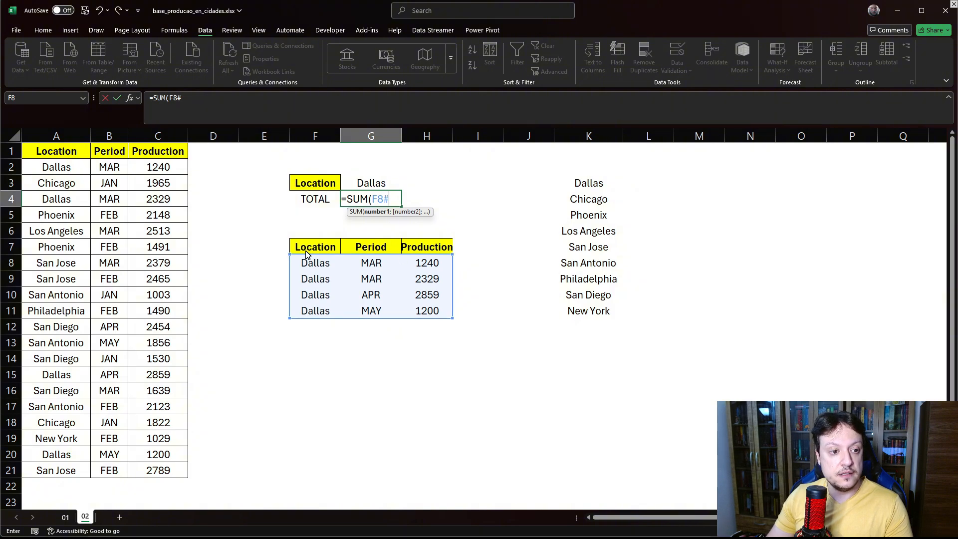
{"action": "key", "text": "Return"}
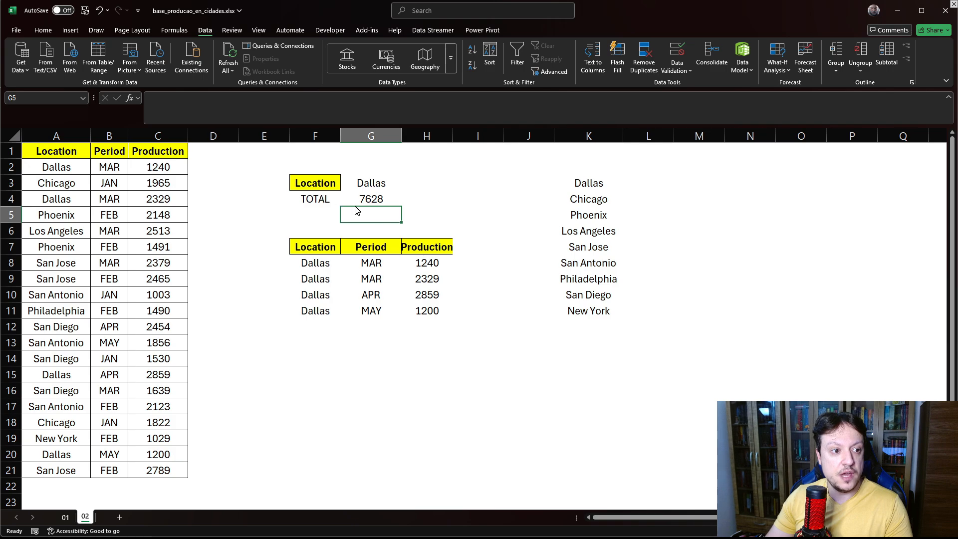
- Select the filtered Production values, then switch G3's location to Chicago and then Phoenix
{"action": "left_click_drag", "start_coordinate": [435, 262], "coordinate": [432, 312]}
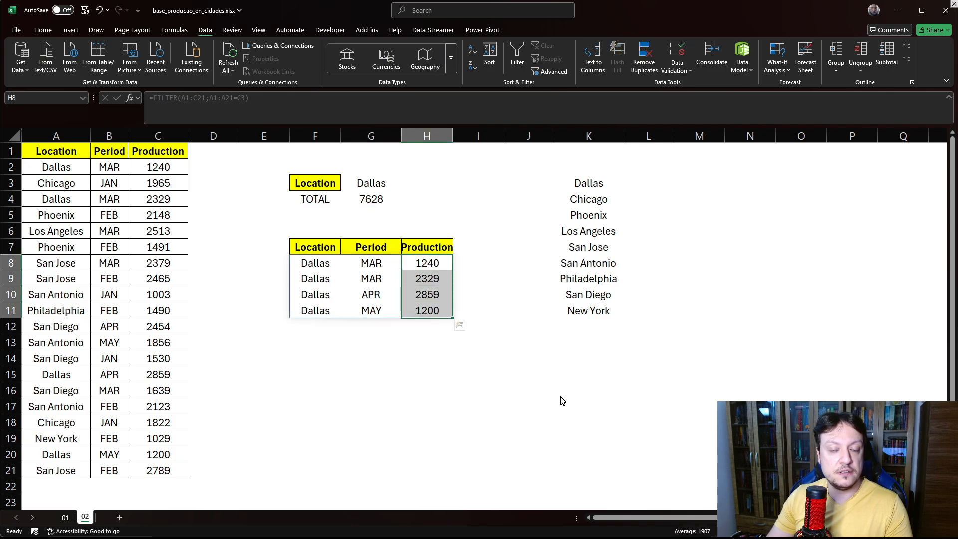
{"action": "left_click", "coordinate": [376, 186]}
{"action": "left_click", "coordinate": [407, 186]}
{"action": "left_click", "coordinate": [362, 203]}
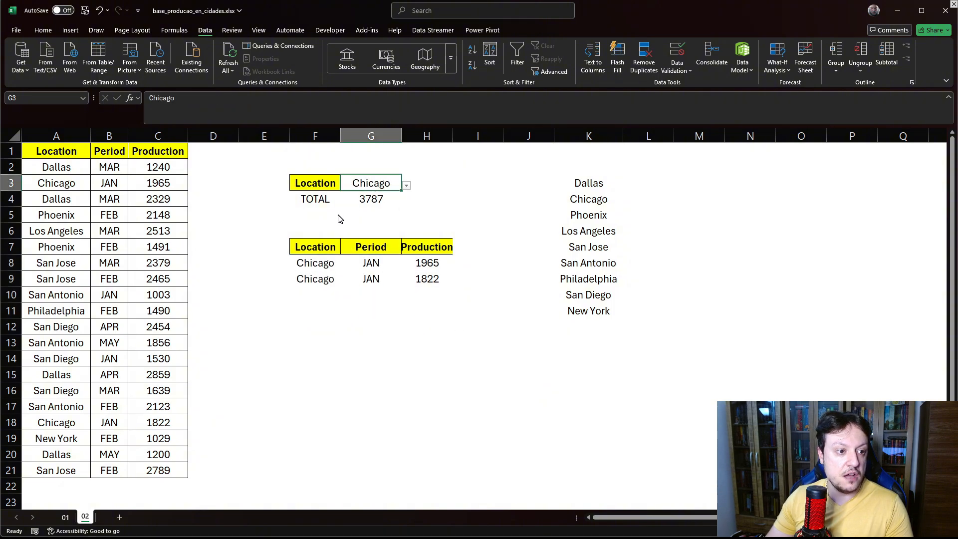
{"action": "left_click", "coordinate": [407, 185]}
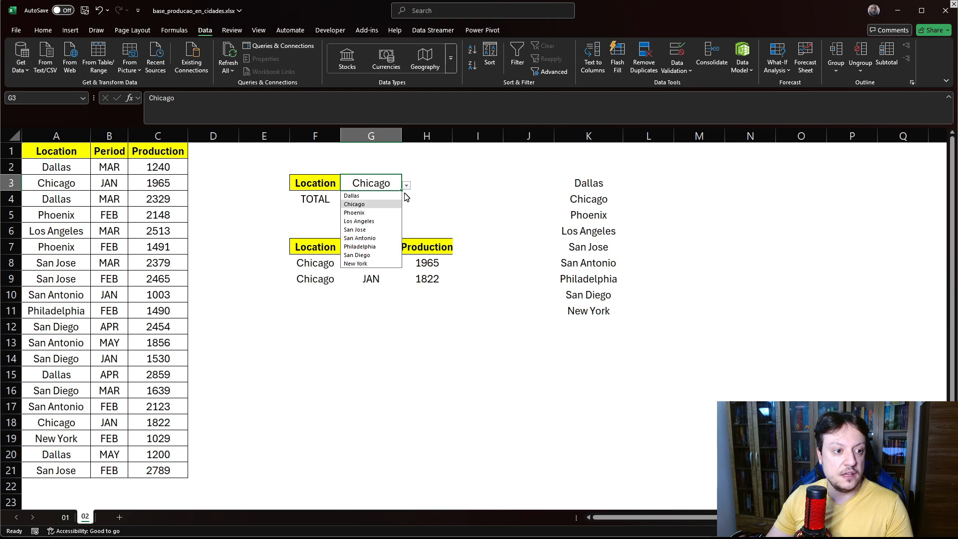
{"action": "left_click", "coordinate": [368, 213]}
- Label cell F5 as AVERAGE
{"action": "left_click", "coordinate": [314, 215]}
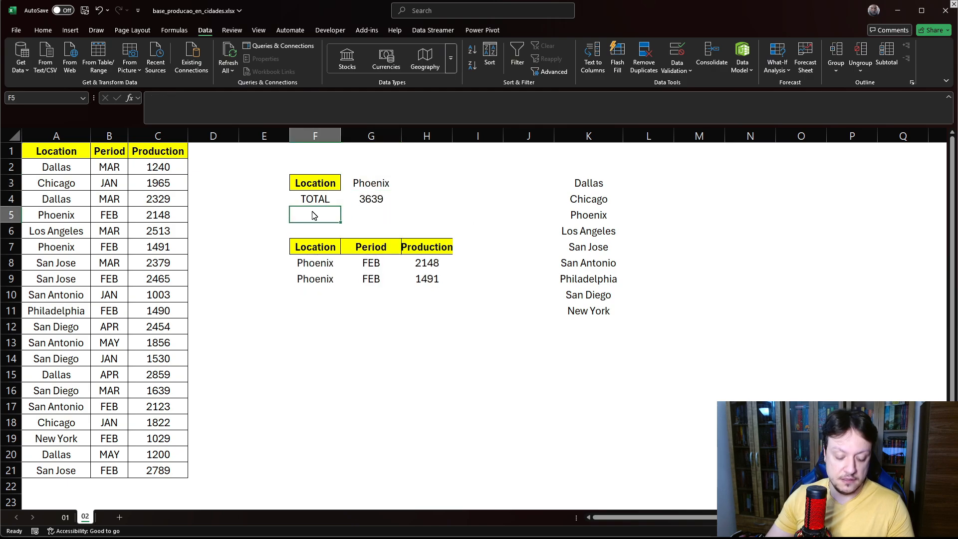
{"action": "type", "text": "AVER"}
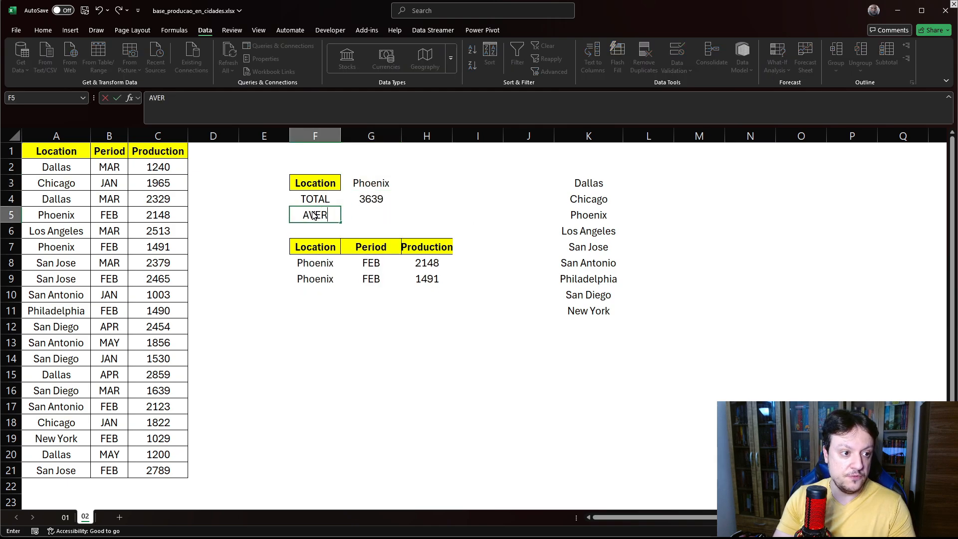
{"action": "type", "text": "AGE"}
{"action": "key", "text": "Tab"}
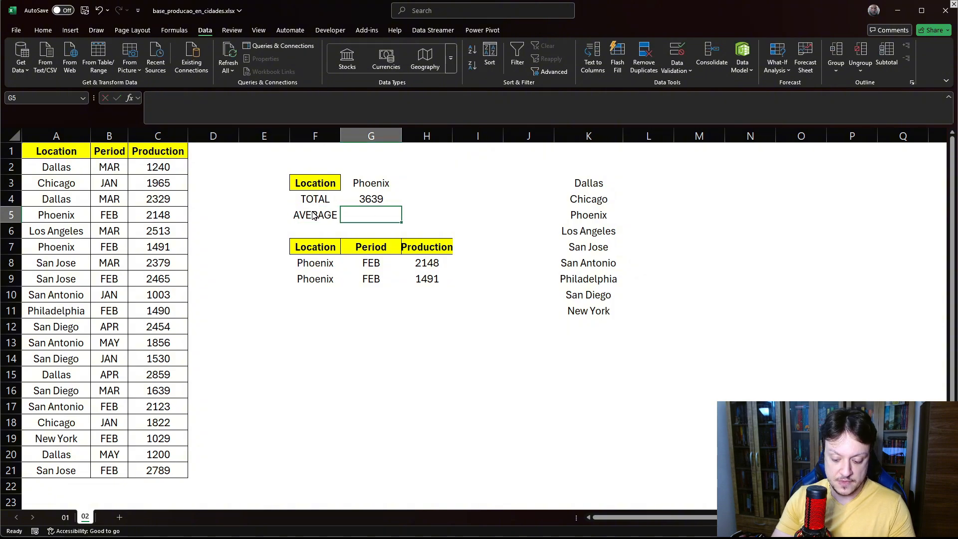
- In G5, enter =AVERAGE(F8#) to average the FILTER spill range
{"action": "type", "text": "="}
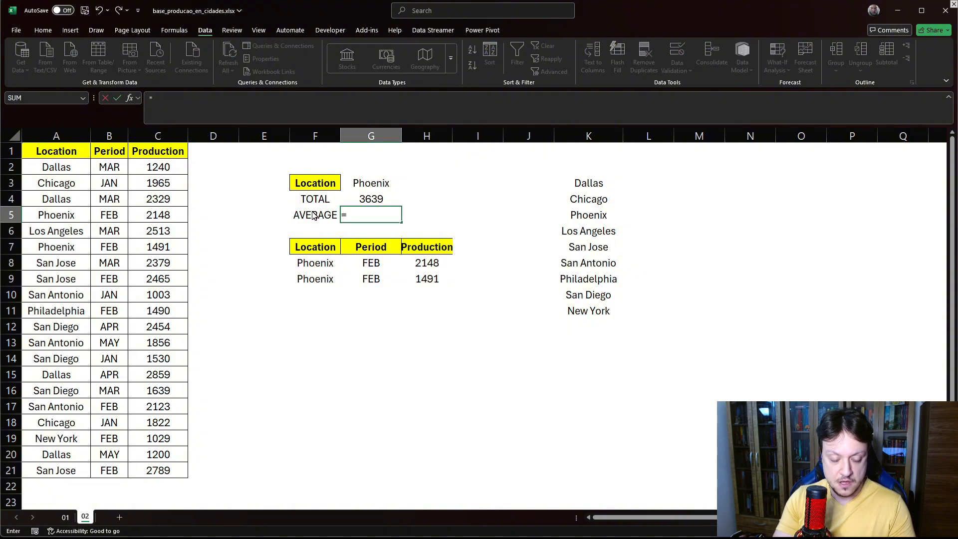
{"action": "type", "text": "AVERAGE("}
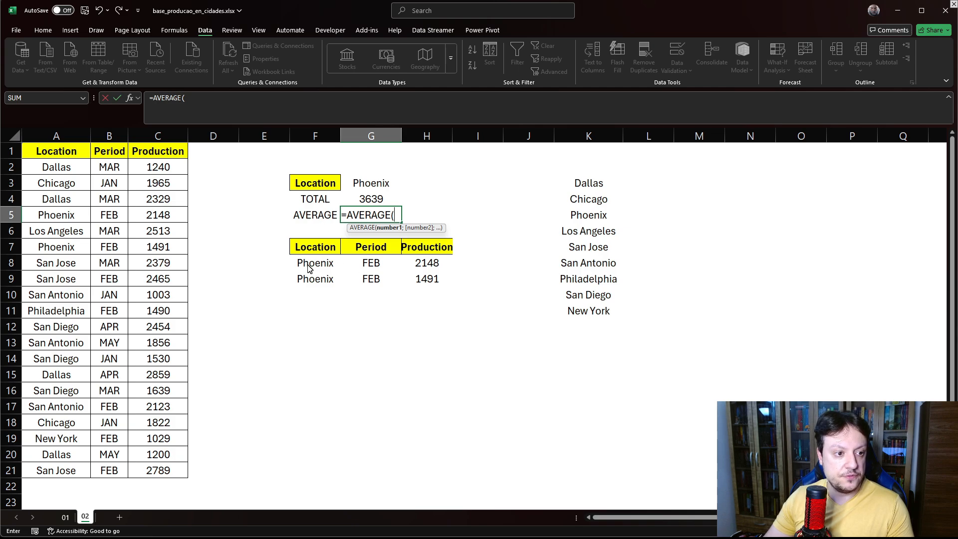
{"action": "left_click", "coordinate": [309, 269]}
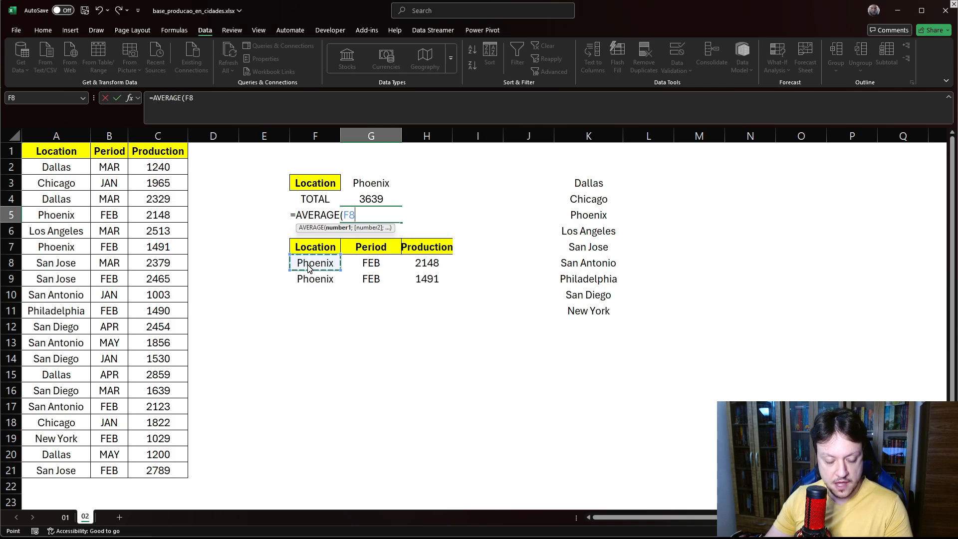
{"action": "type", "text": "#"}
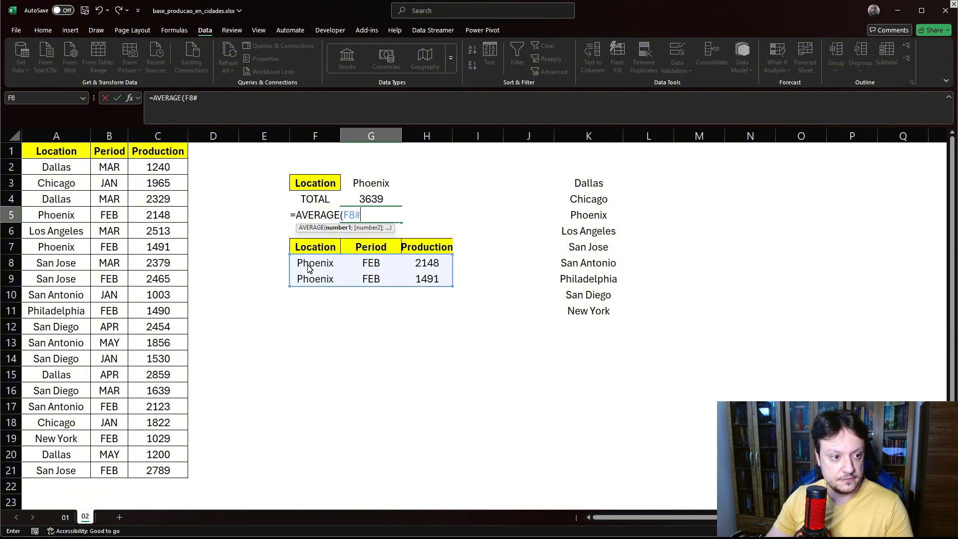
{"action": "key", "text": "Return"}
{"action": "left_click", "coordinate": [378, 216]}
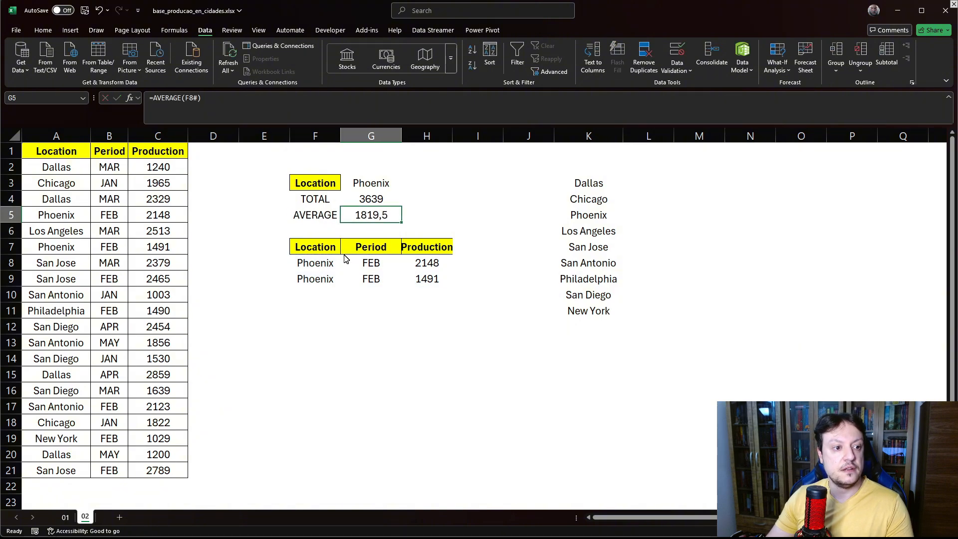
- Switch G3's location to Los Angeles and then San Jose
{"action": "left_click", "coordinate": [367, 188]}
{"action": "left_click", "coordinate": [407, 185]}
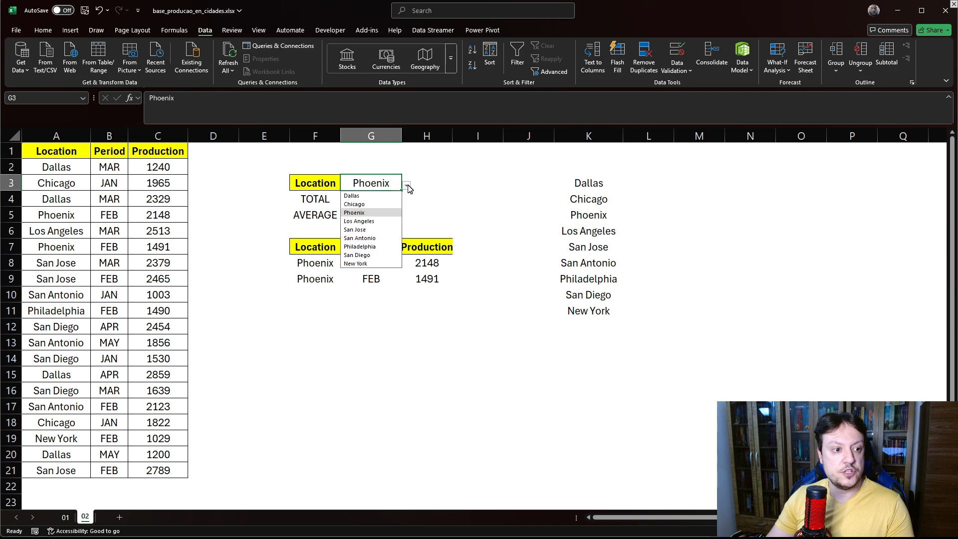
{"action": "left_click", "coordinate": [361, 223]}
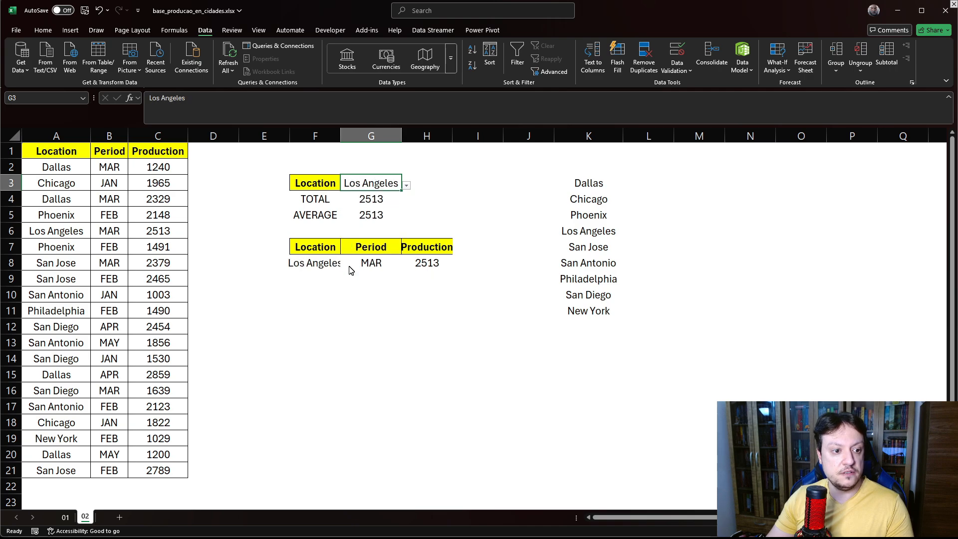
{"action": "left_click", "coordinate": [407, 185]}
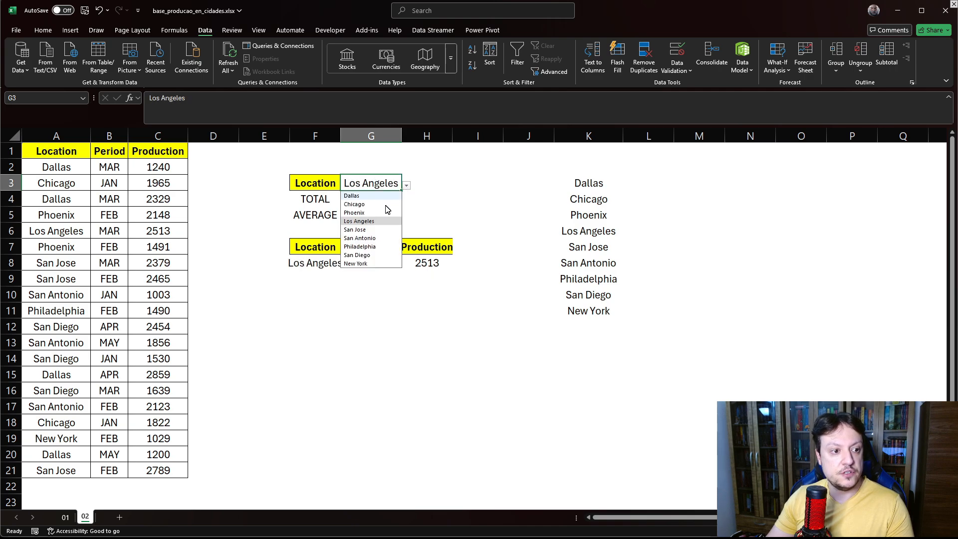
{"action": "left_click", "coordinate": [370, 229]}
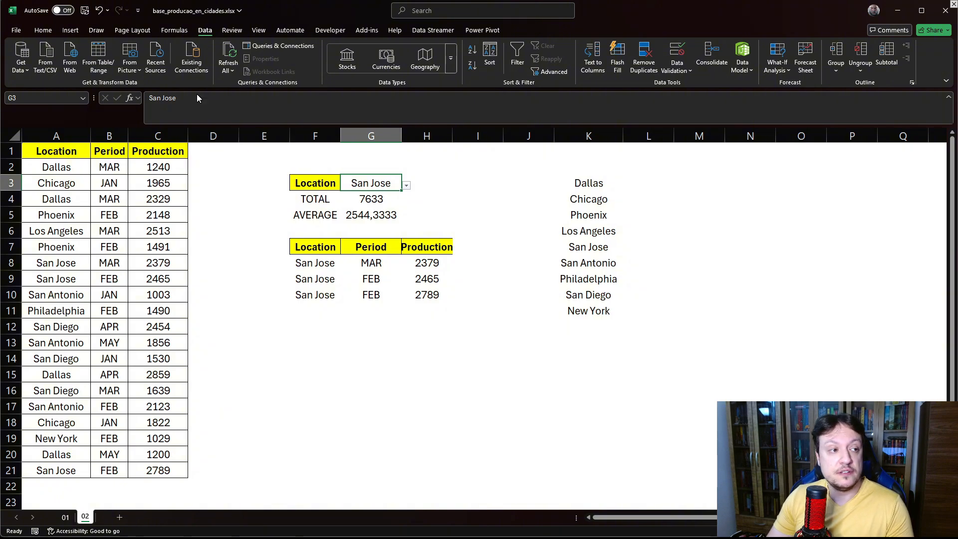
- Insert a clustered column chart from the filtered table F7:H10 and move it beside the tables
{"action": "left_click", "coordinate": [71, 30]}
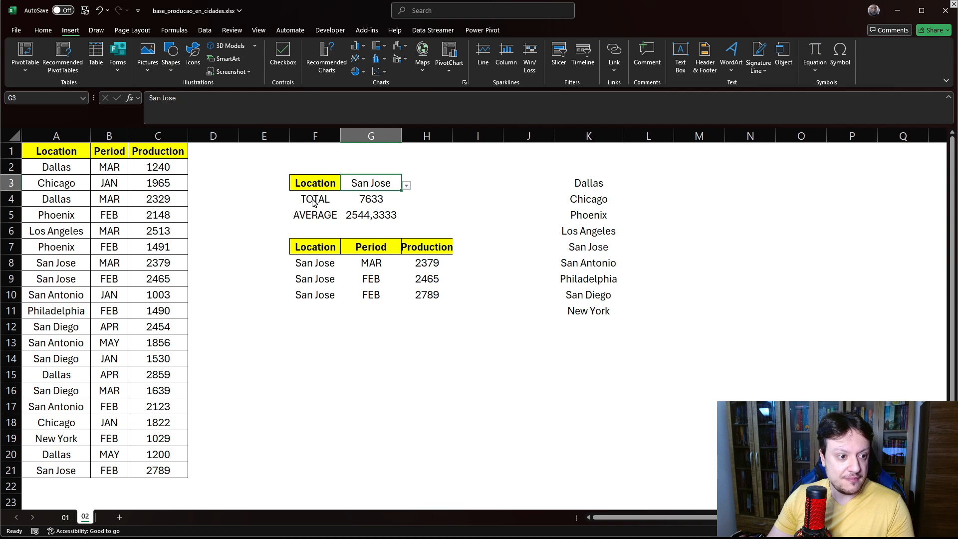
{"action": "left_click", "coordinate": [300, 262]}
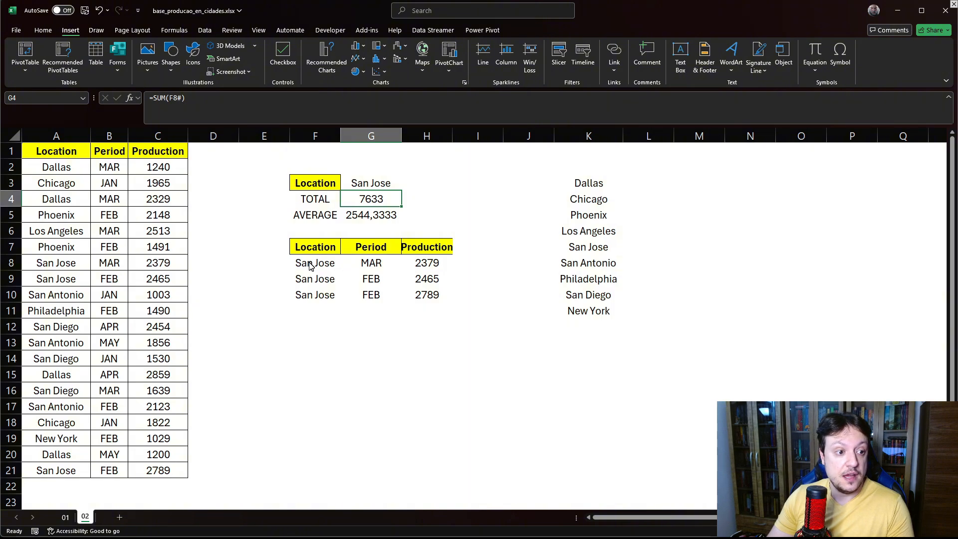
{"action": "left_click_drag", "start_coordinate": [303, 250], "coordinate": [424, 299]}
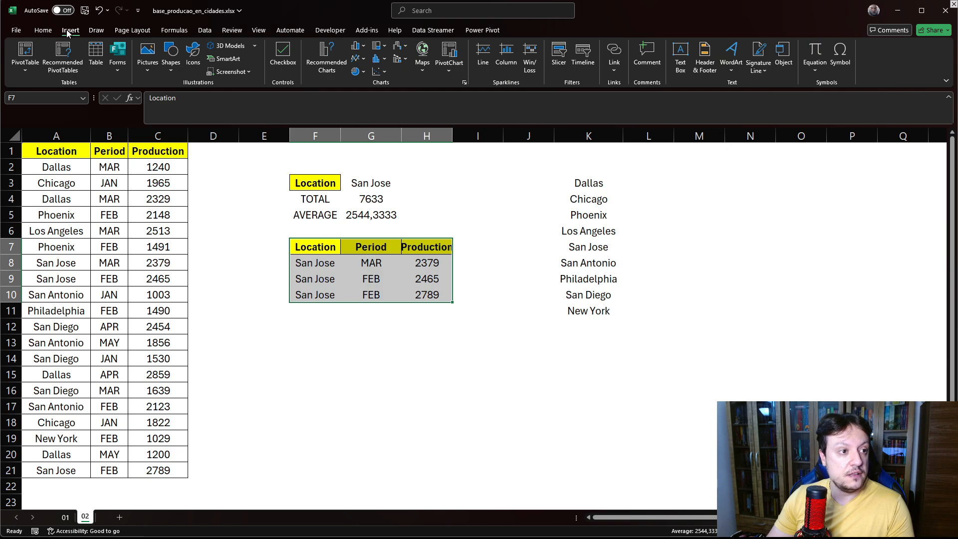
{"action": "left_click", "coordinate": [357, 47]}
{"action": "left_click", "coordinate": [370, 84]}
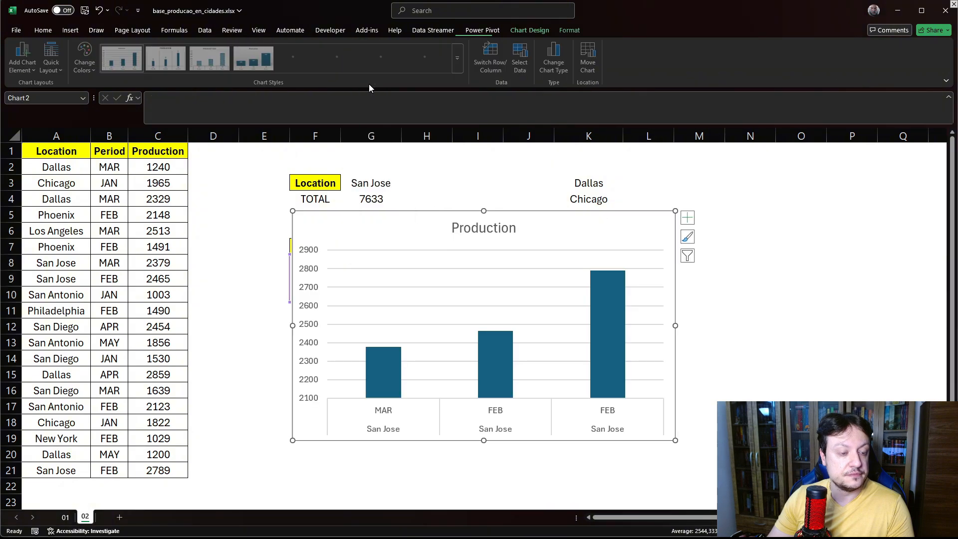
{"action": "left_click_drag", "start_coordinate": [391, 231], "coordinate": [591, 187]}
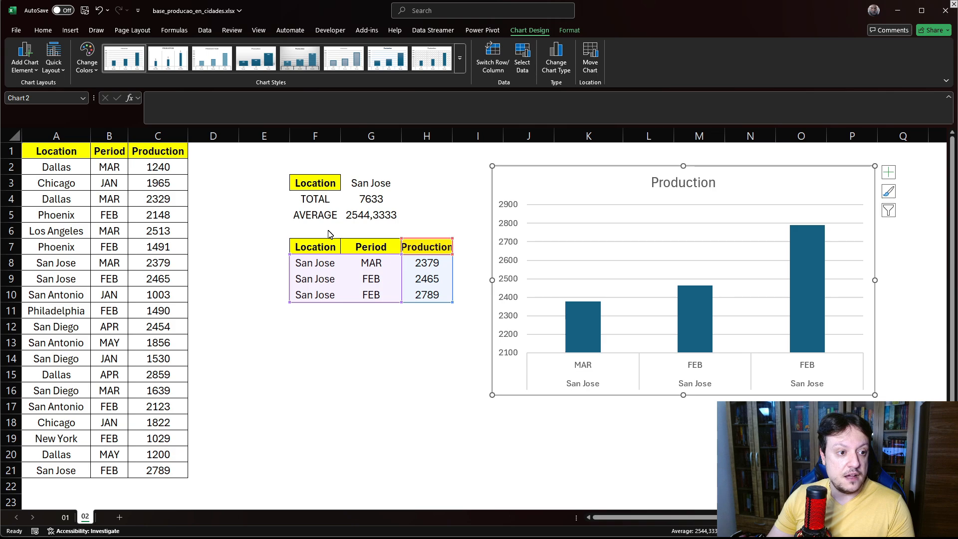
- Switch G3's location to Dallas, Chicago and then Phoenix to update the chart
{"action": "left_click", "coordinate": [383, 187]}
{"action": "left_click", "coordinate": [407, 185]}
{"action": "left_click", "coordinate": [355, 196]}
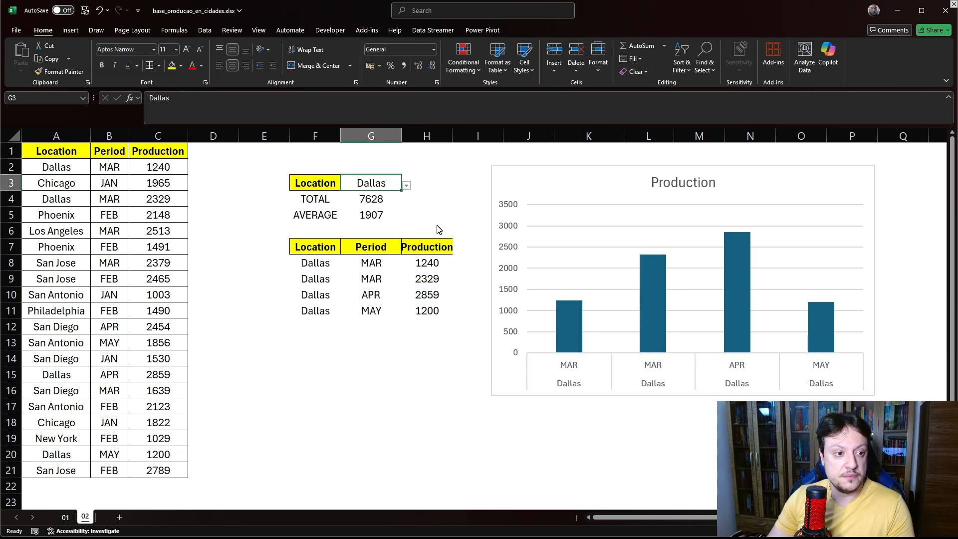
{"action": "left_click", "coordinate": [407, 185]}
{"action": "left_click", "coordinate": [355, 204]}
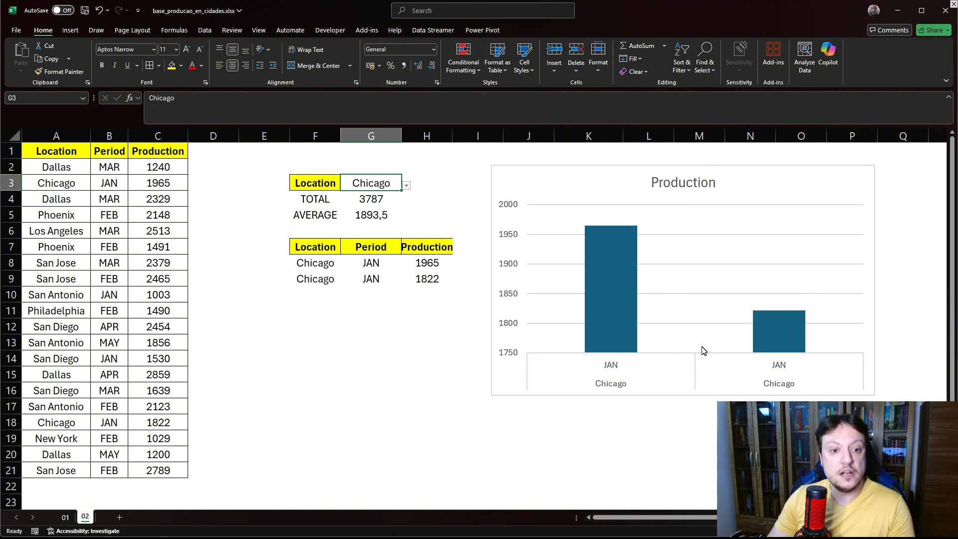
{"action": "mouse_move", "coordinate": [606, 258]}
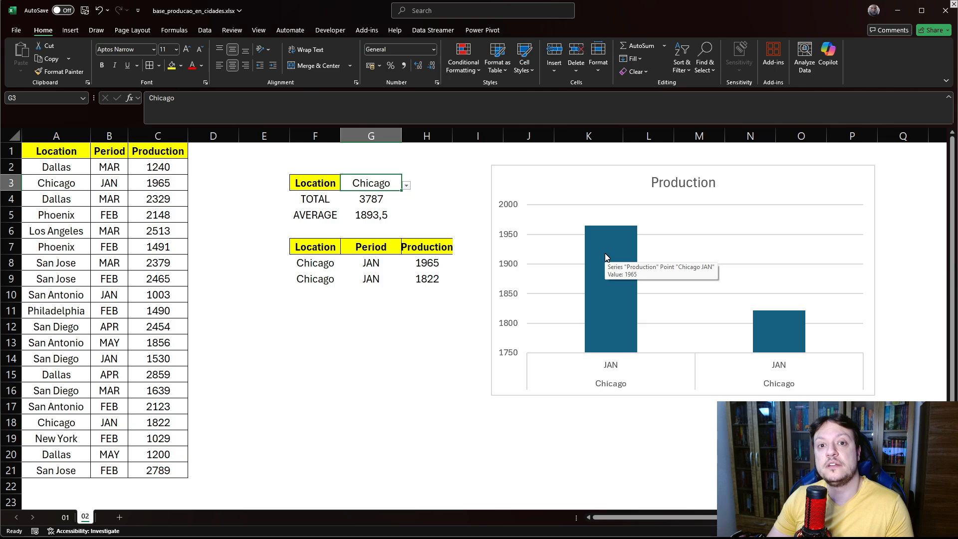
{"action": "left_click", "coordinate": [407, 186]}
{"action": "left_click", "coordinate": [354, 213]}
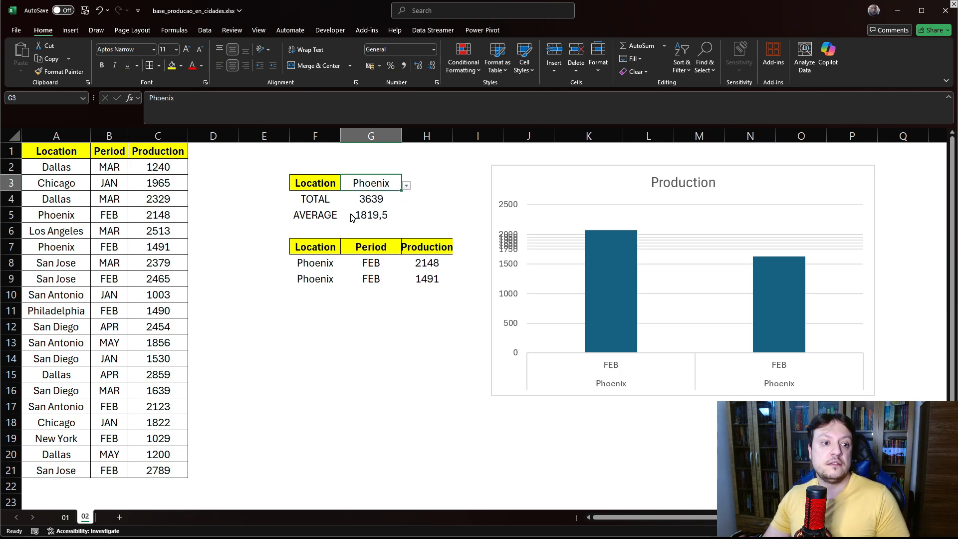